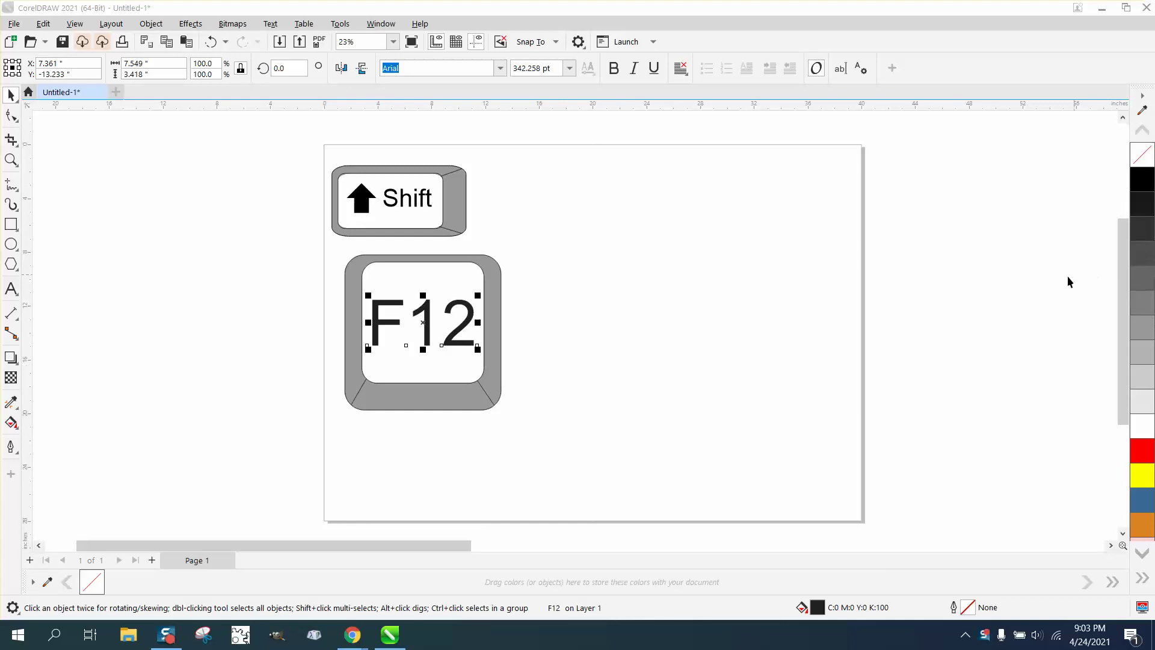
With nothing selected, open the default outline settings and leave them unchanged.
click(24, 90)
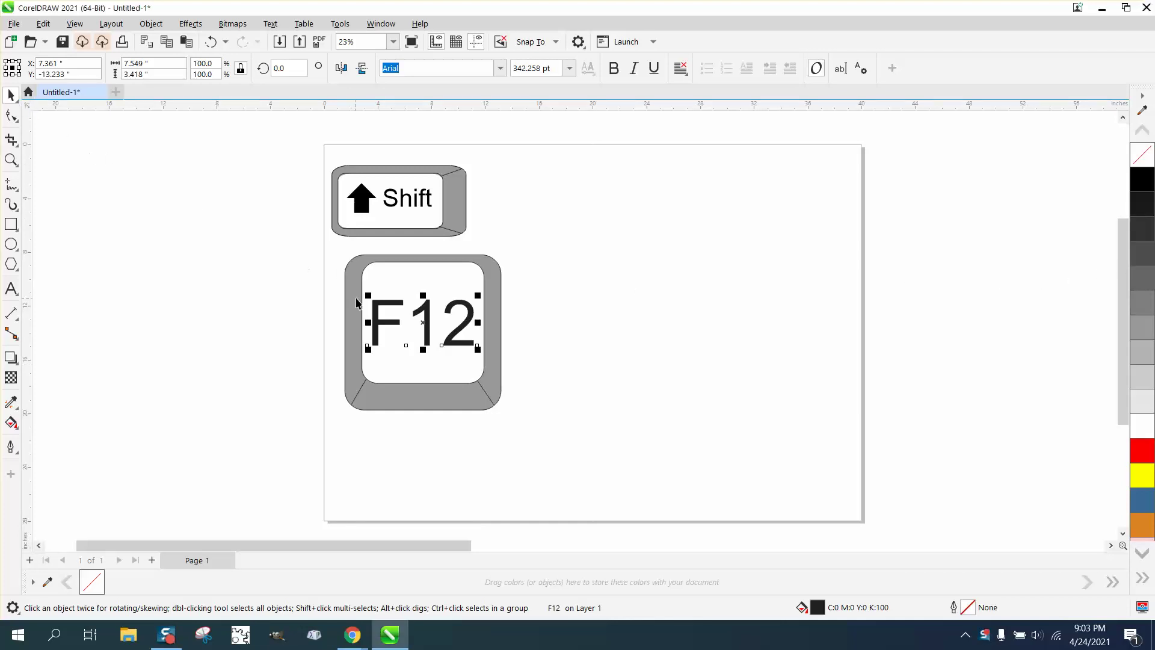
key(Escape)
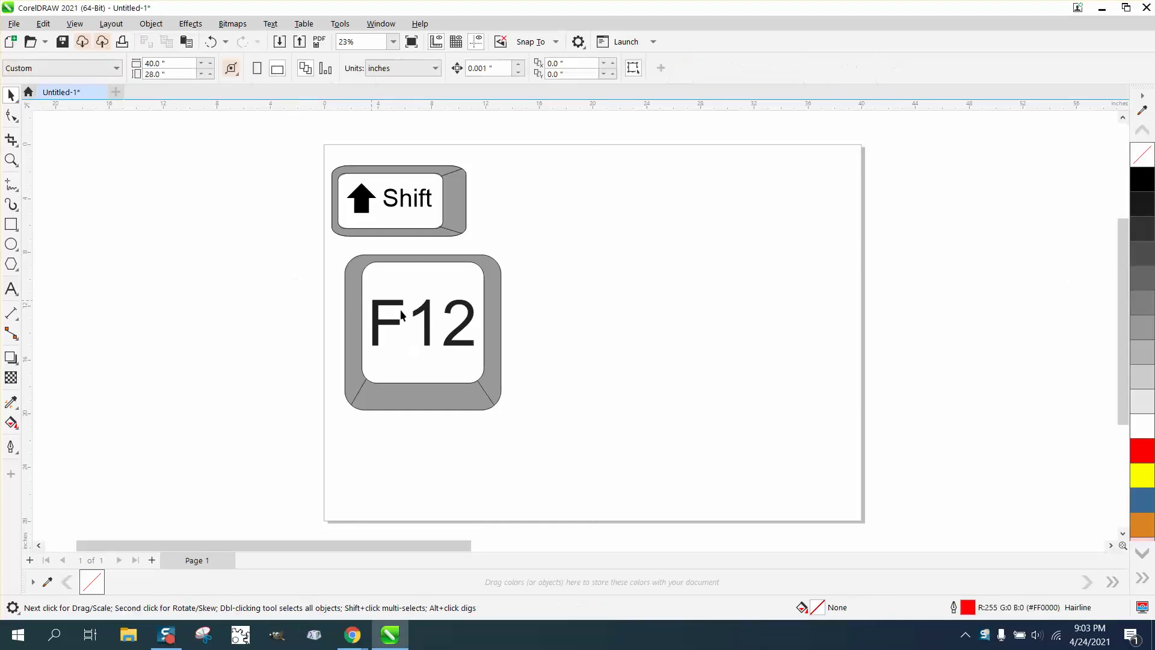
double_click(970, 608)
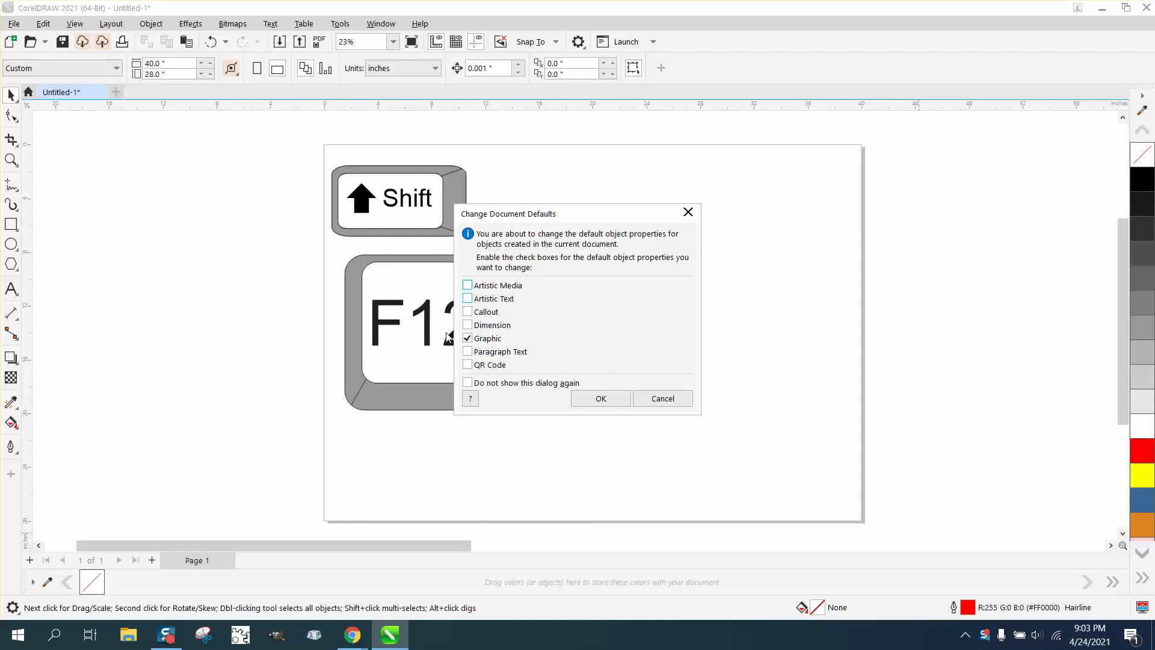
click(602, 398)
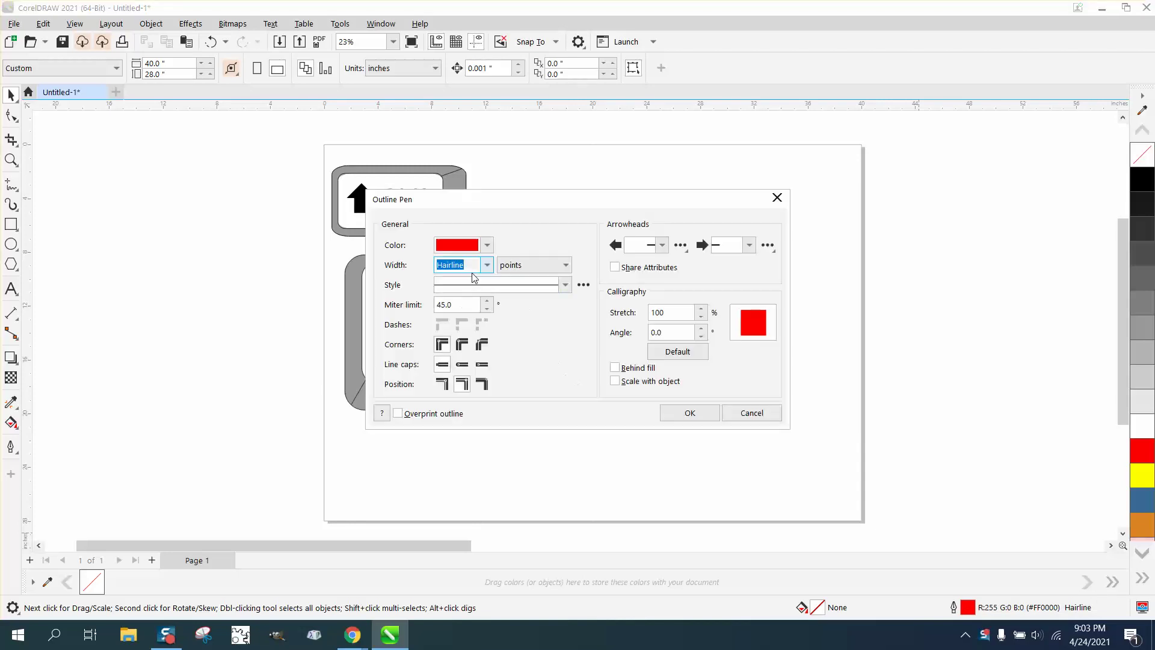
click(695, 413)
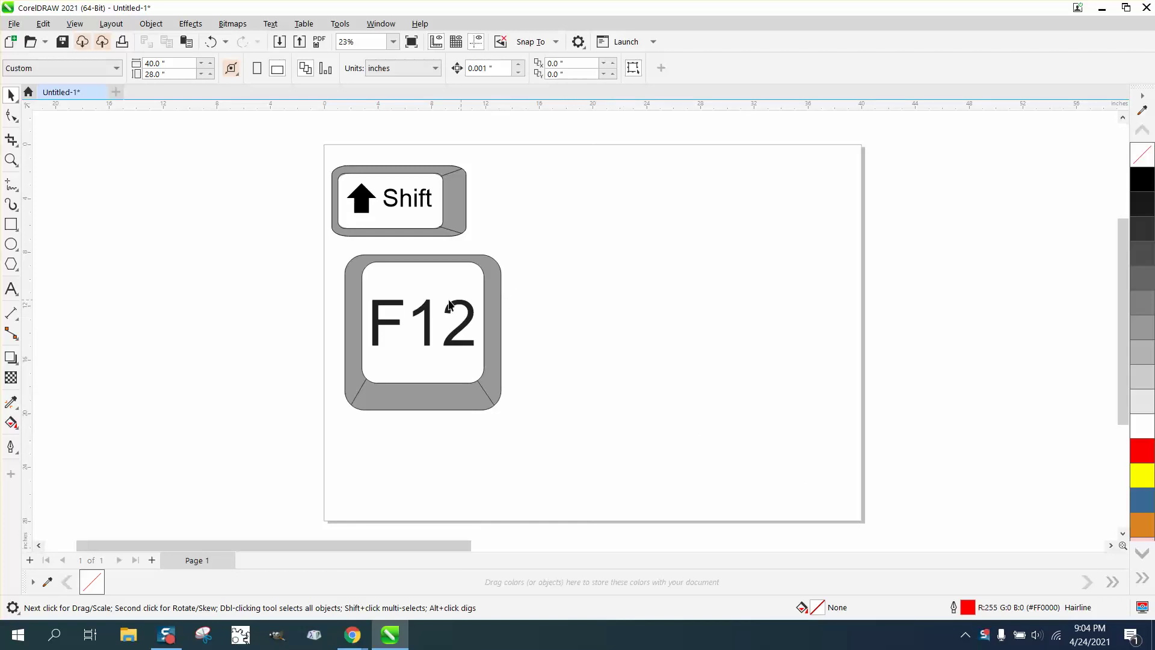
click(18, 457)
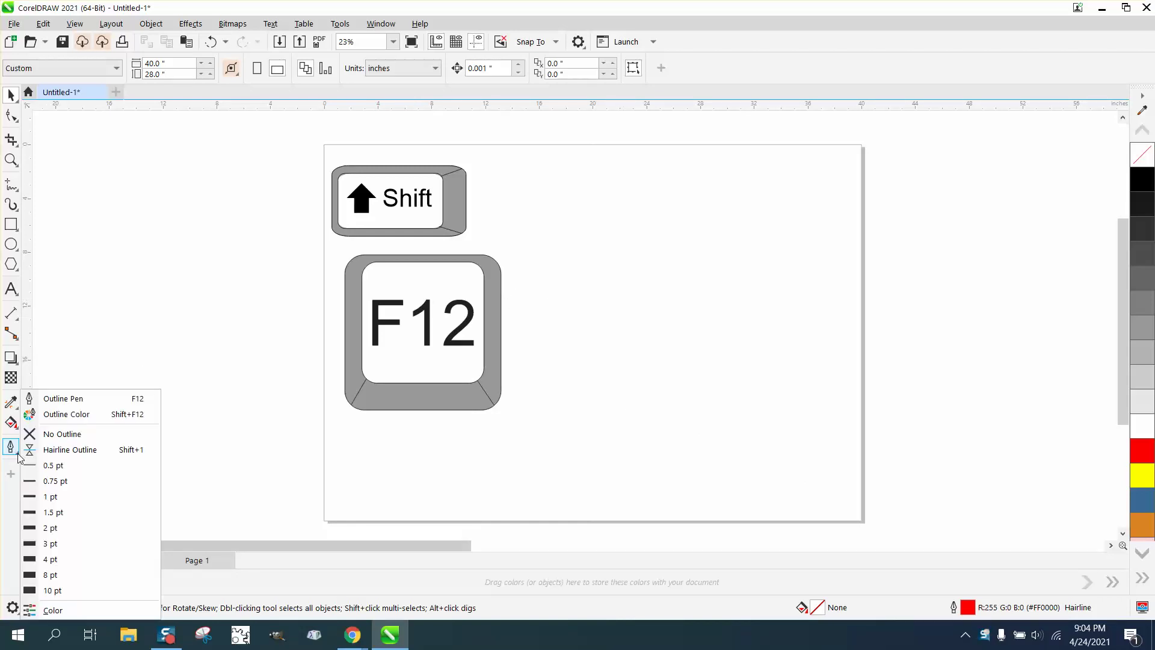
click(59, 451)
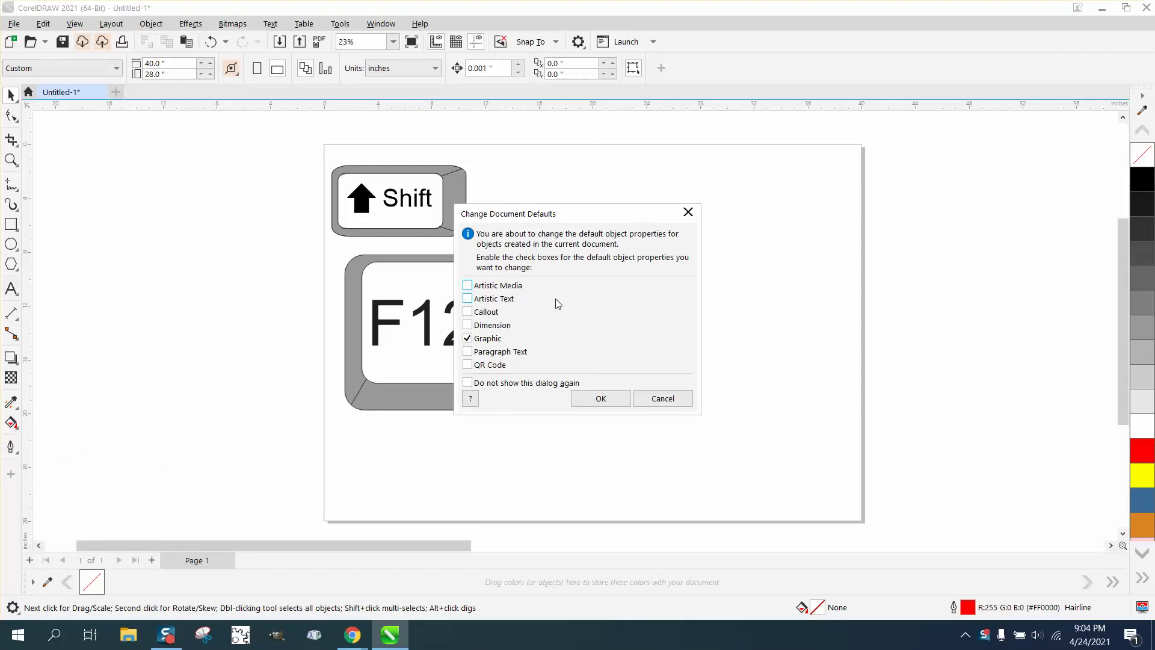
click(683, 397)
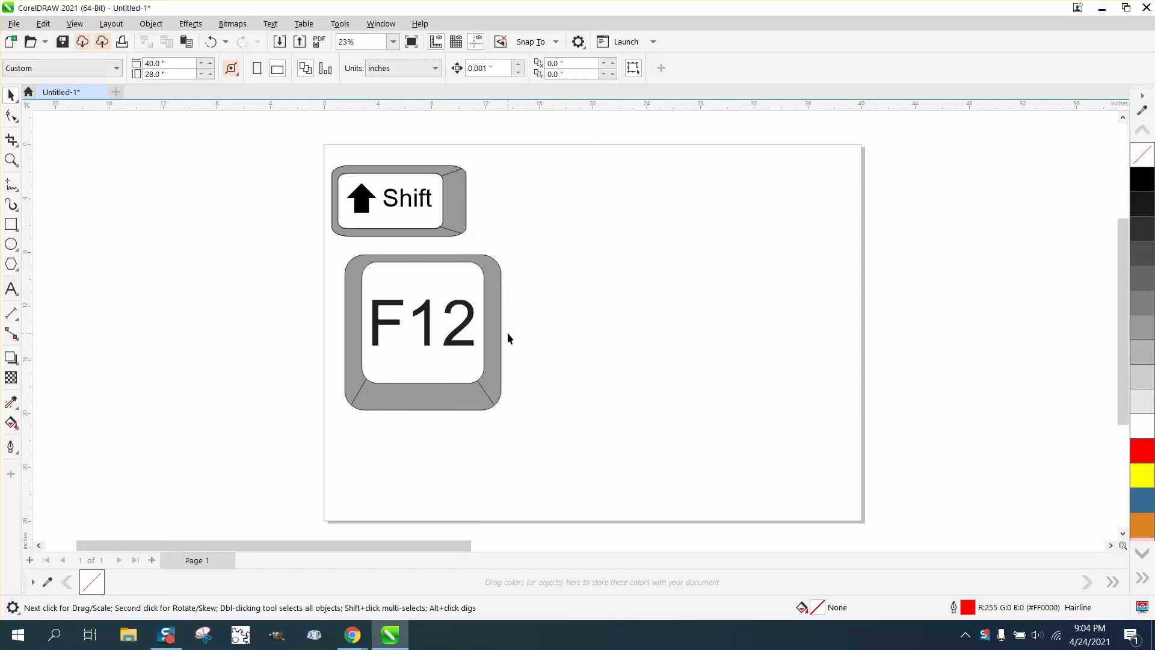
Set the default graphics outline to 0.5 pt width in black.
key(shift+F12)
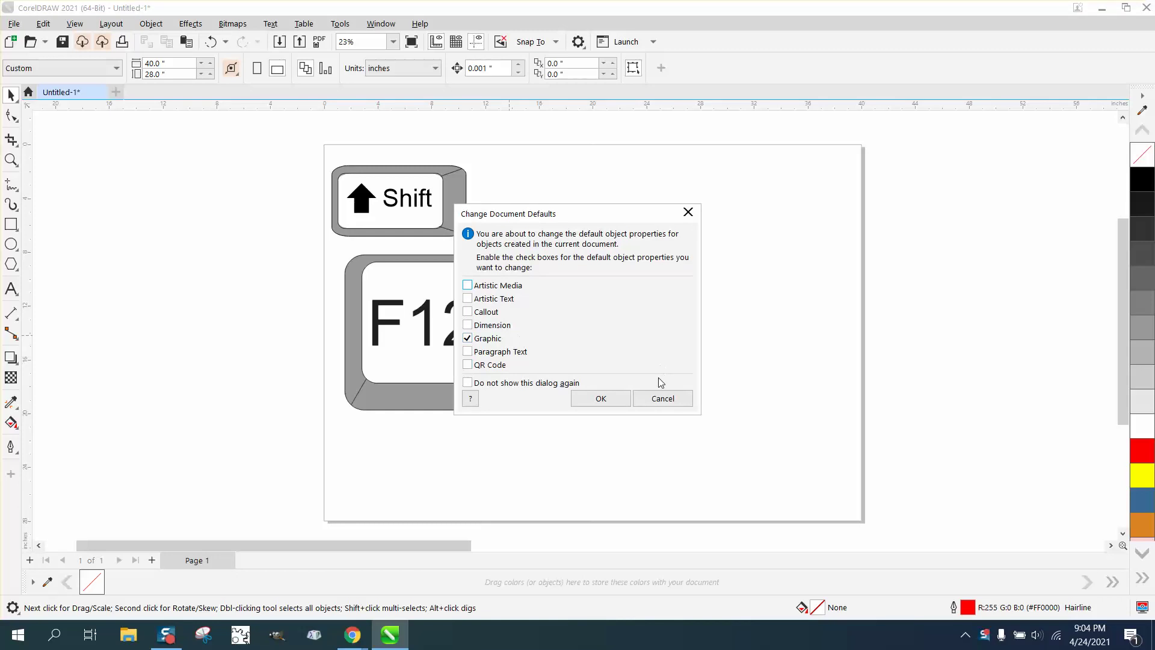
click(602, 399)
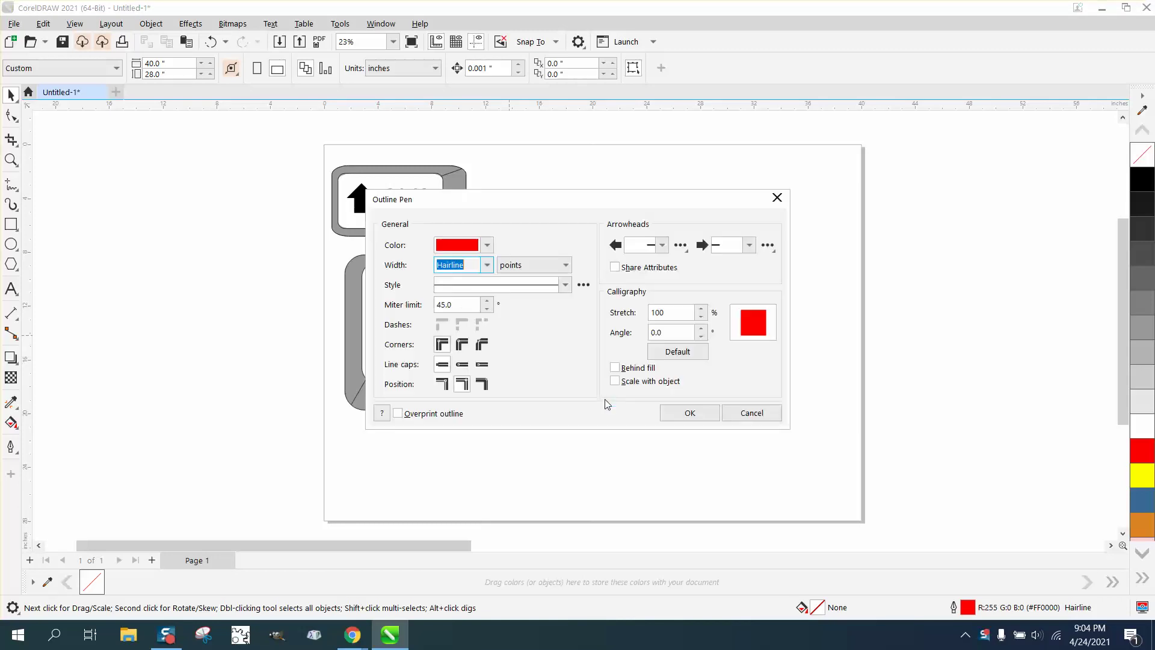
click(488, 267)
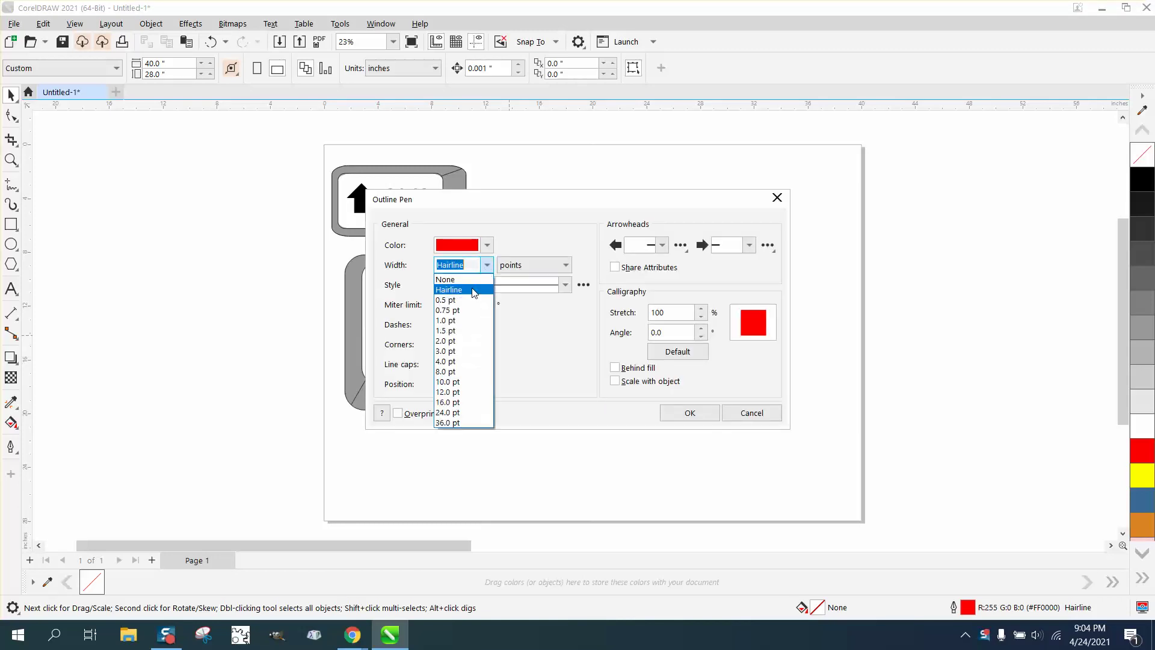
click(457, 301)
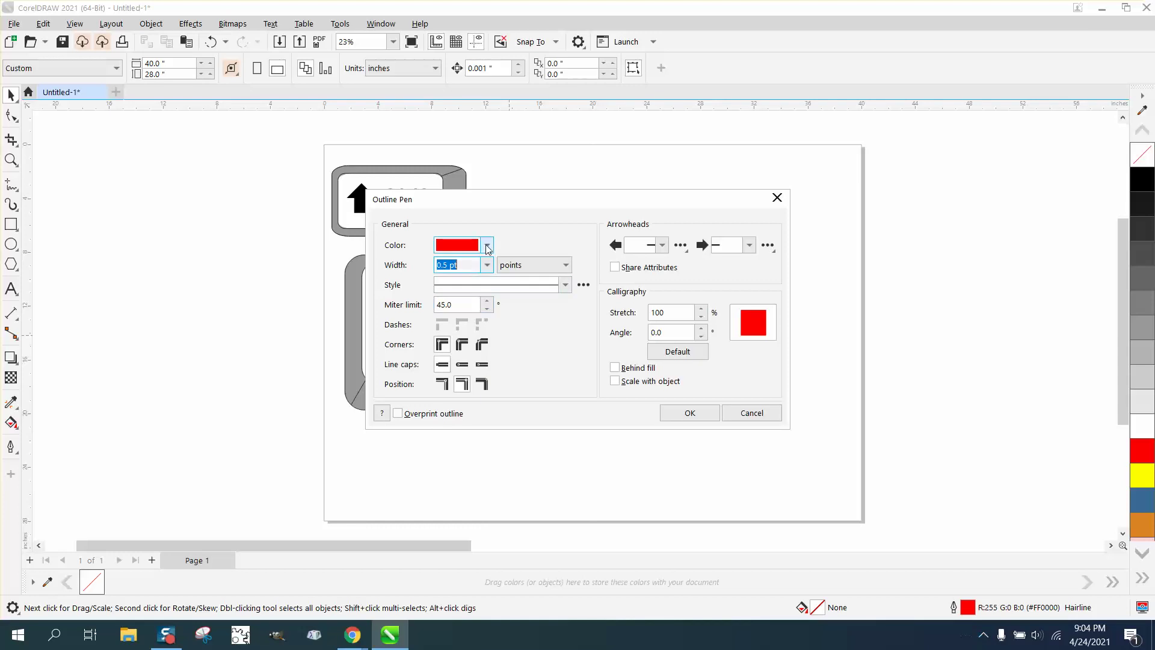
click(488, 245)
click(454, 316)
click(689, 419)
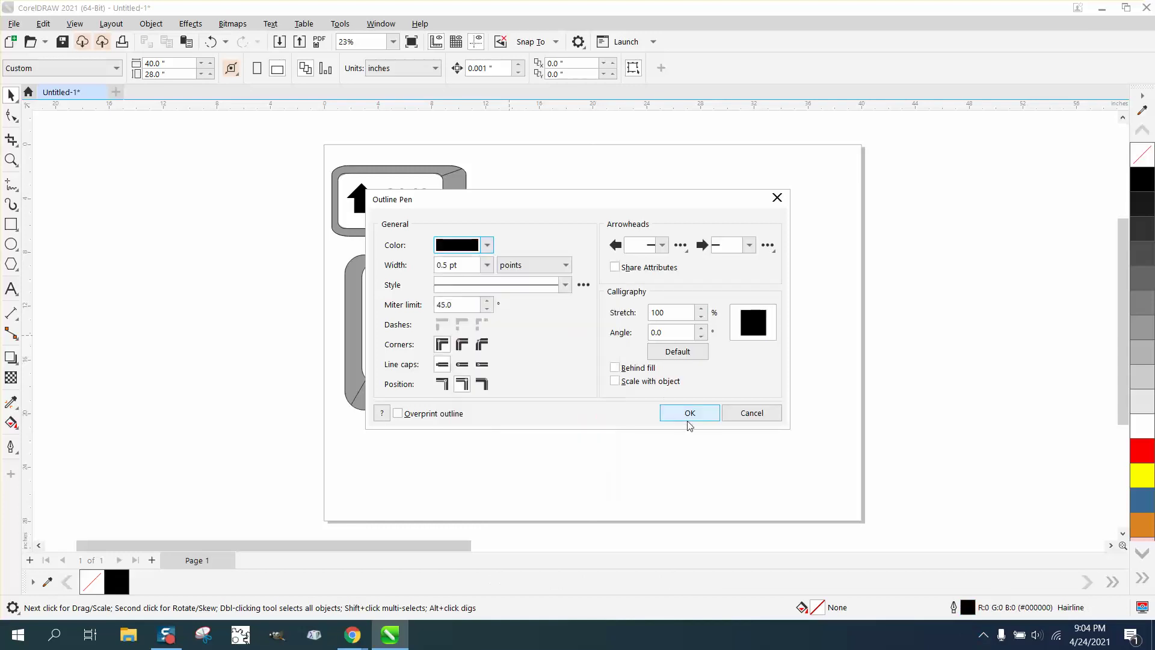
click(689, 420)
Draw a test rectangle right of the F12 key, then delete it.
click(12, 226)
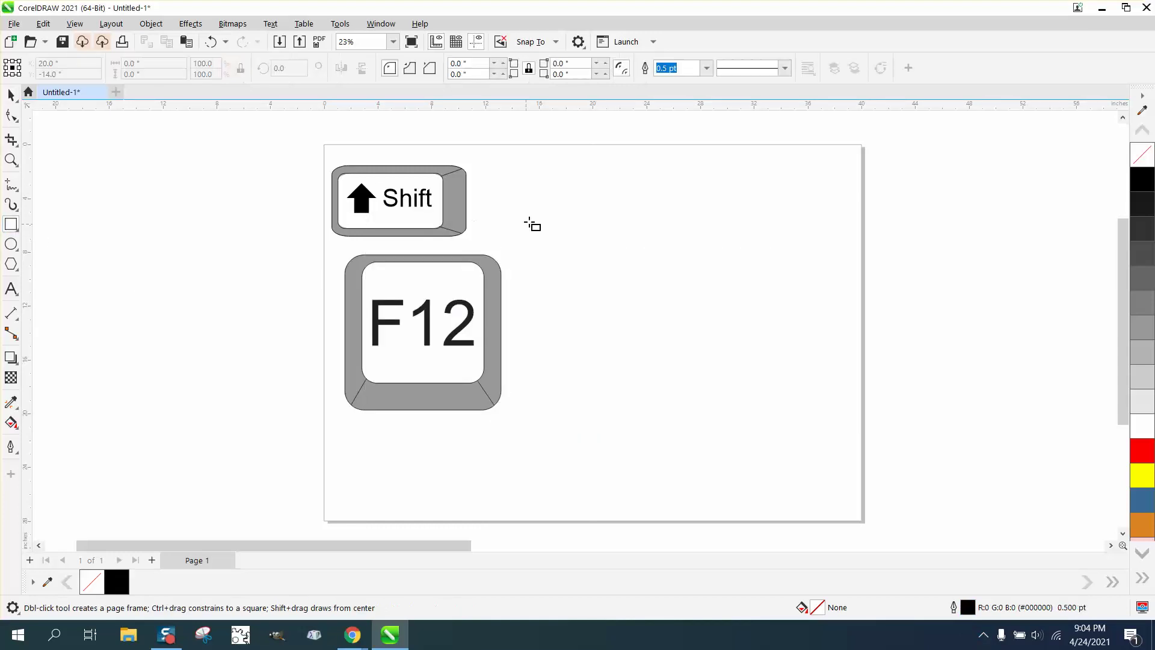
drag(571, 203, 653, 330)
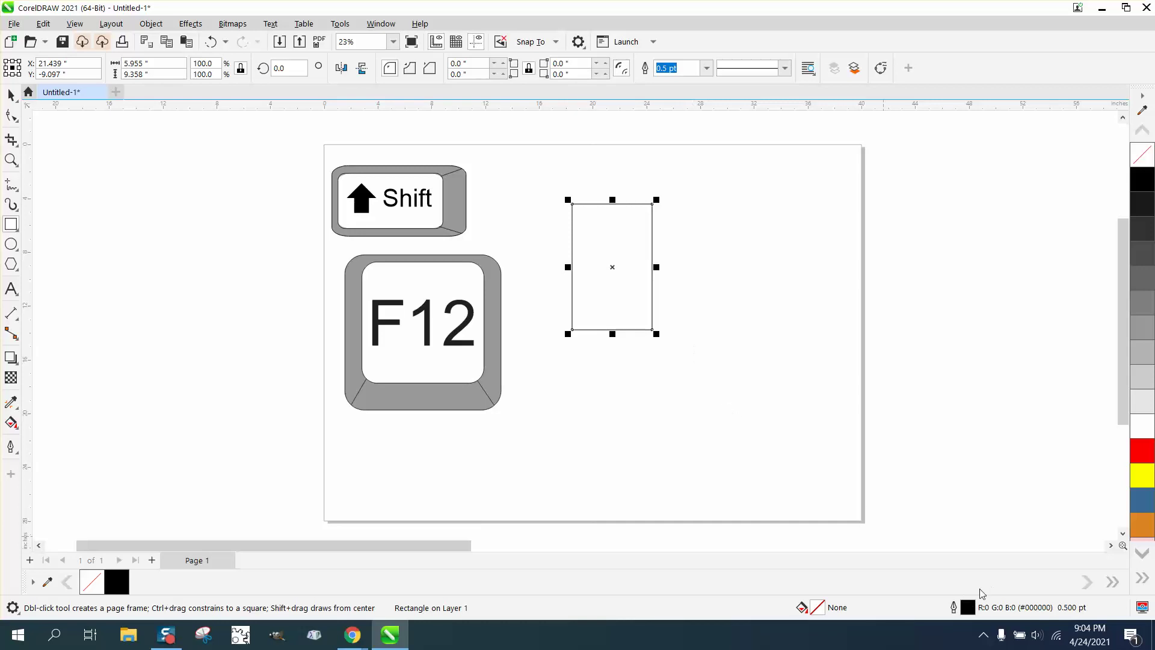
click(12, 95)
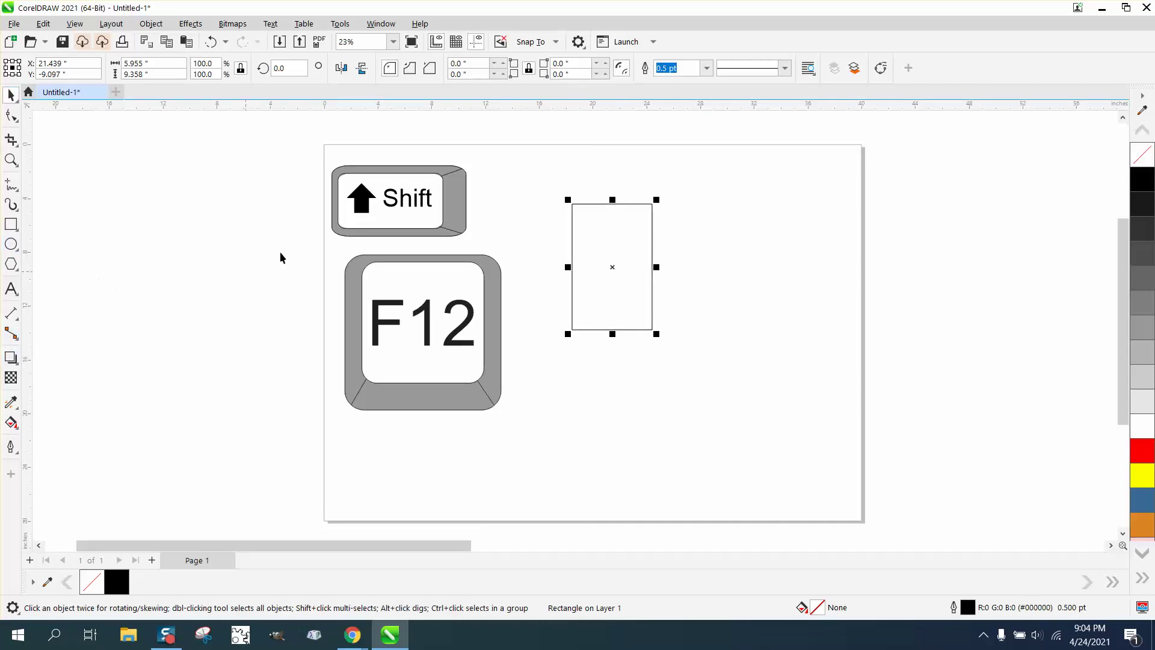
key(Delete)
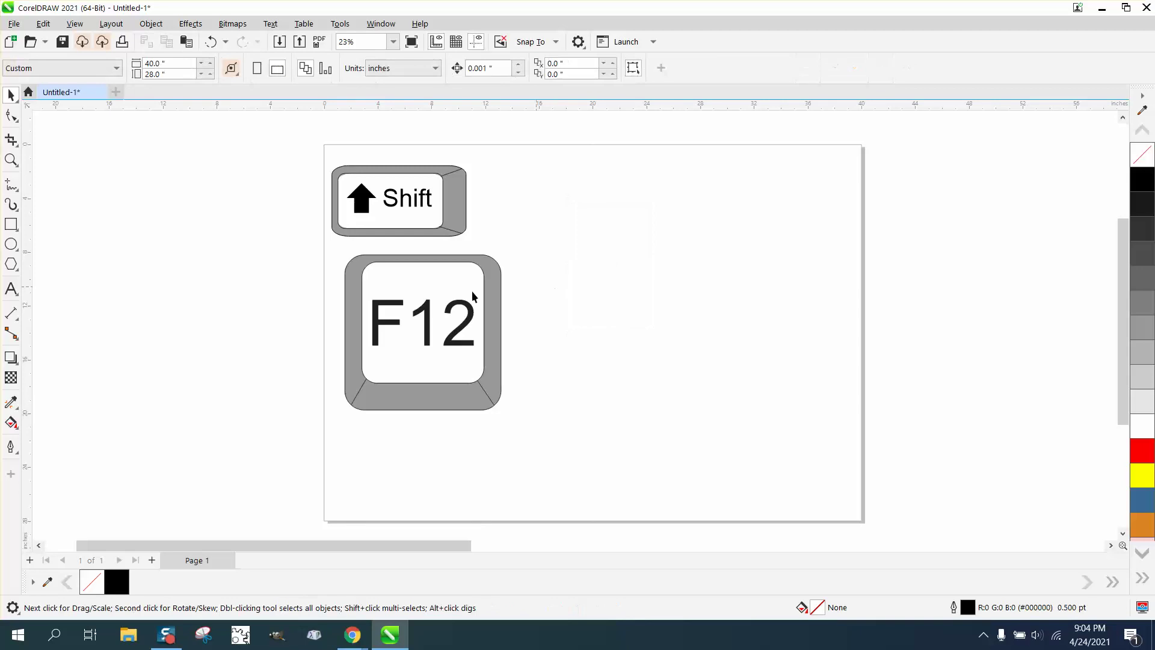
Reset the default graphics outline width to Hairline.
click(18, 455)
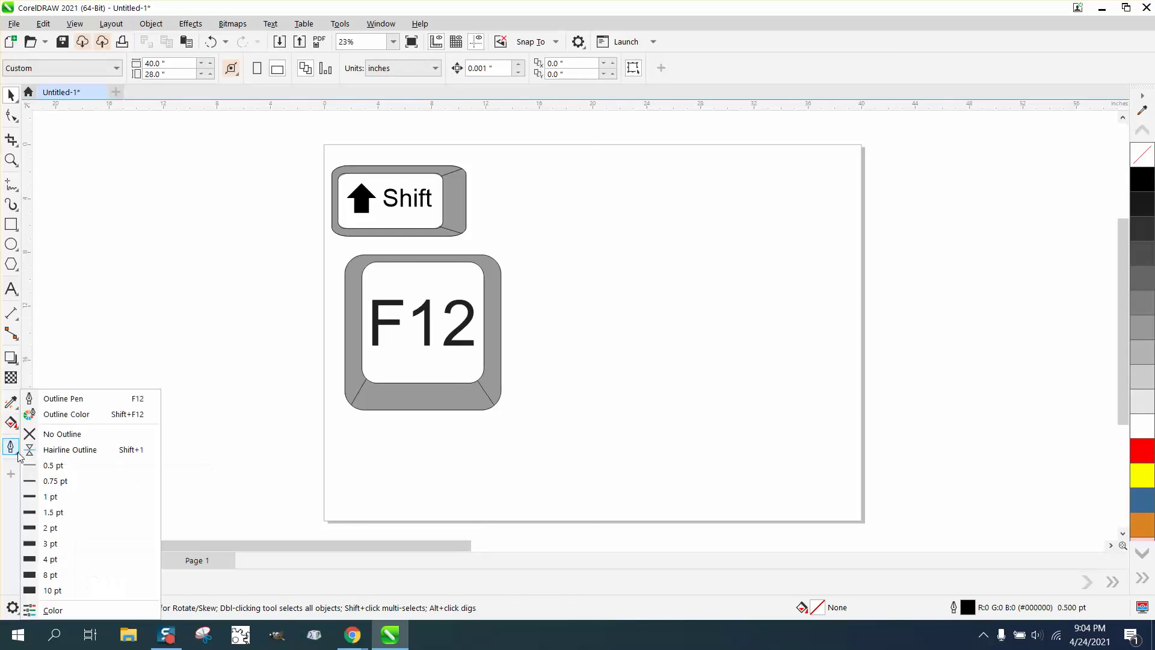
click(50, 451)
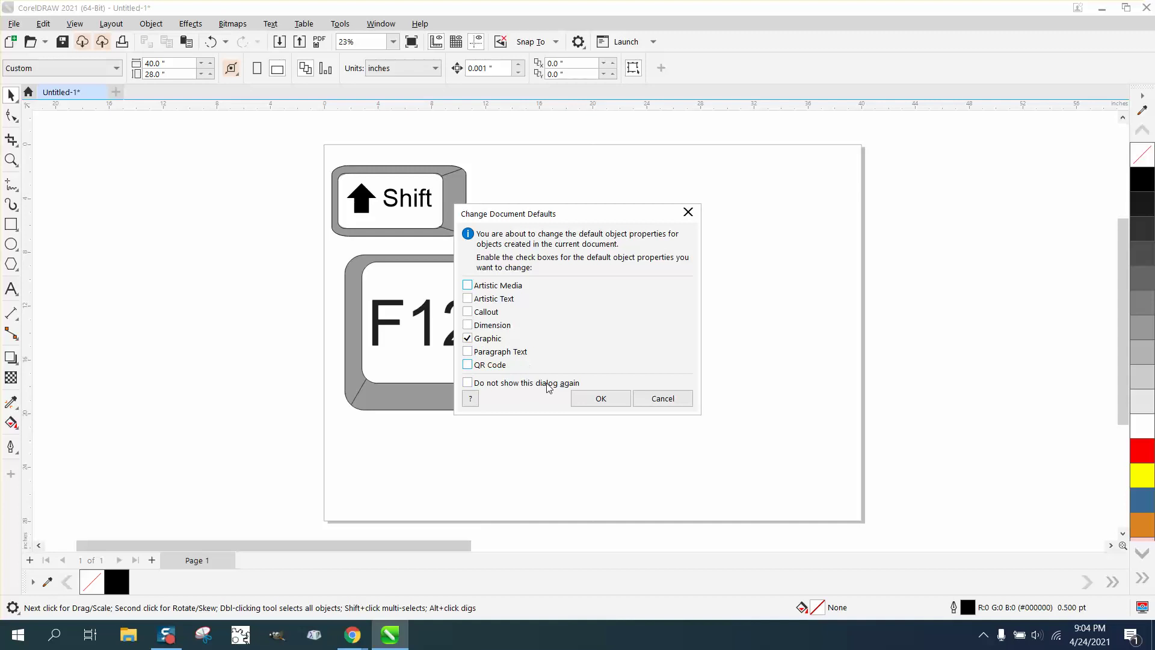
click(596, 399)
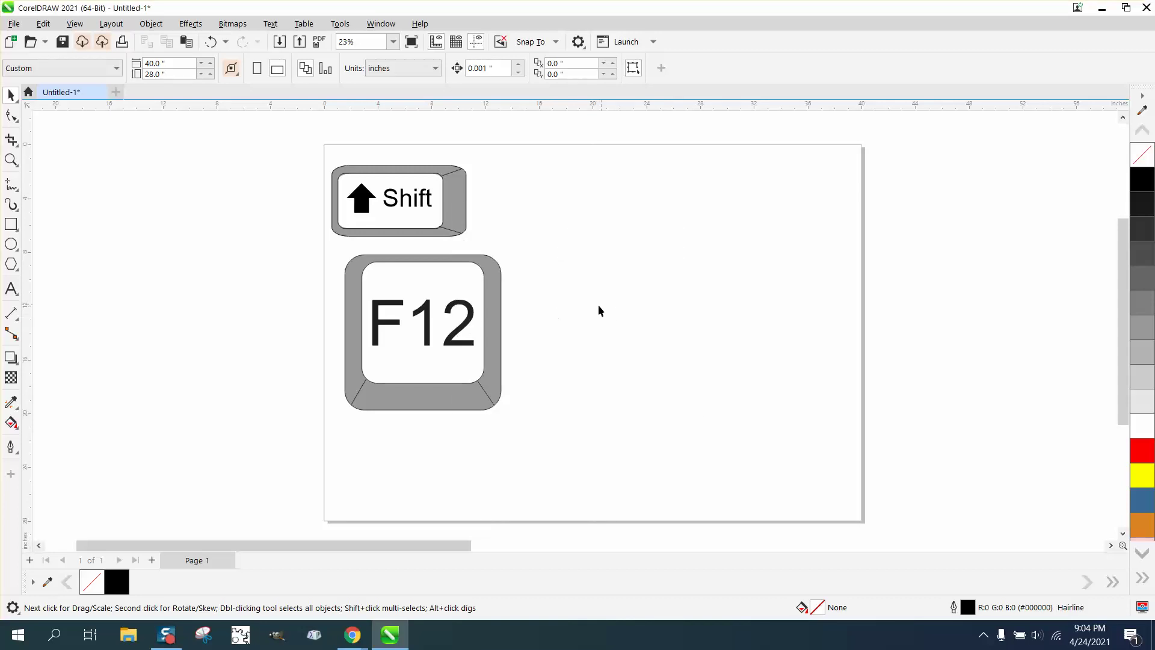
Change the default graphics outline colour to red.
double_click(965, 607)
click(598, 398)
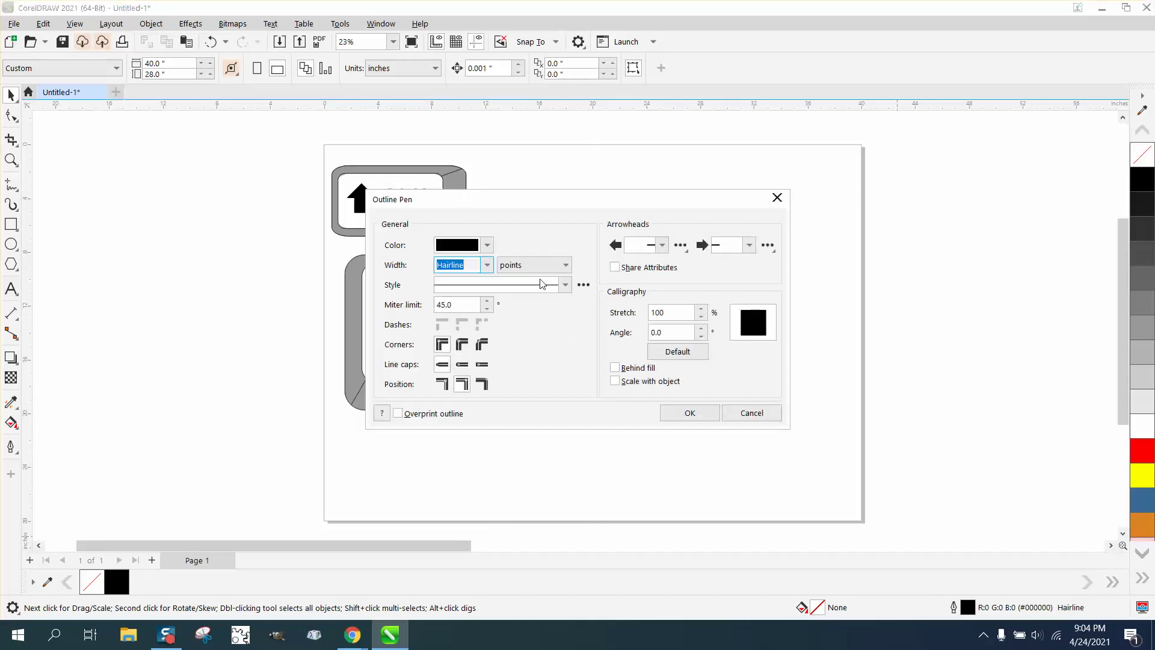
click(487, 245)
click(507, 336)
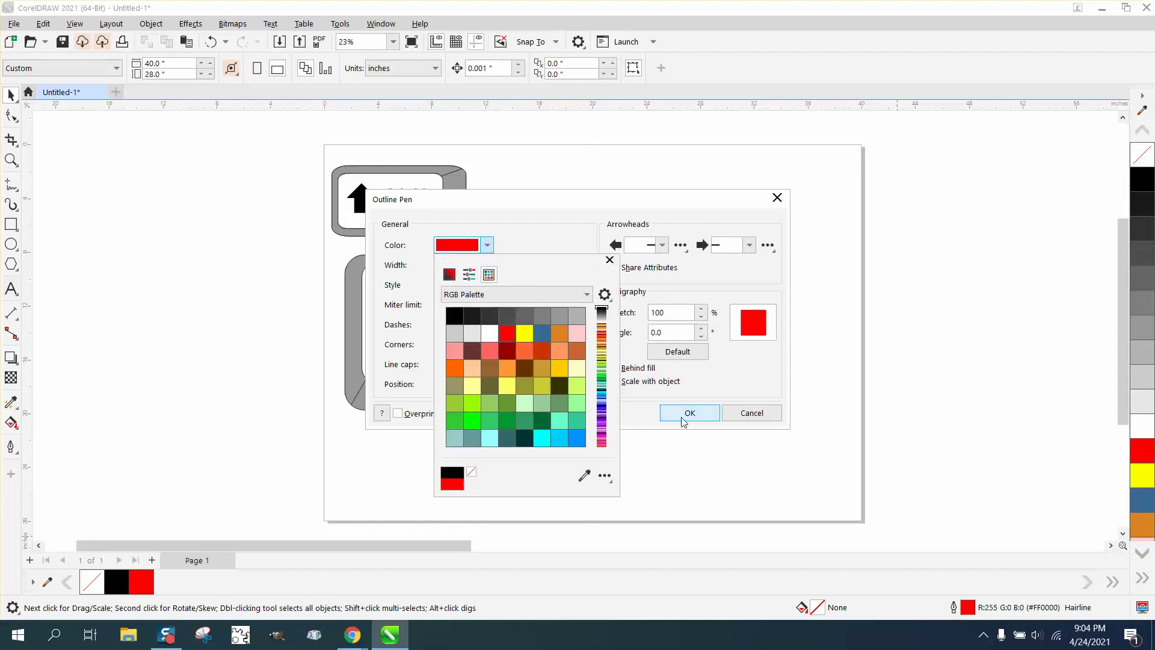
click(685, 414)
click(686, 414)
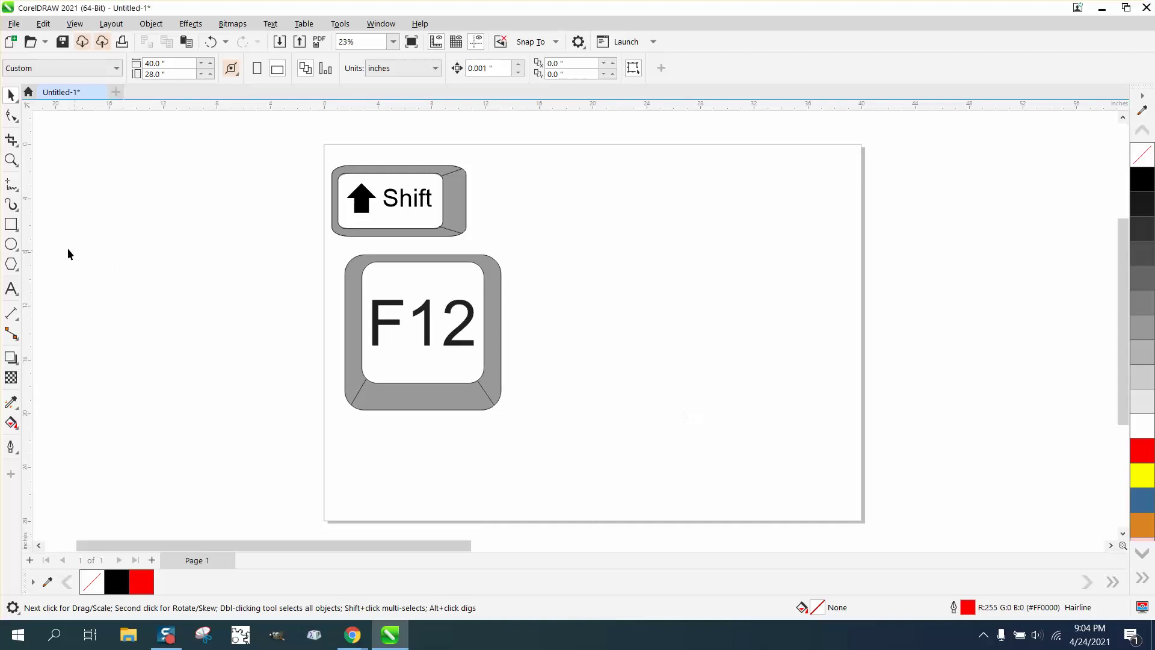
click(11, 224)
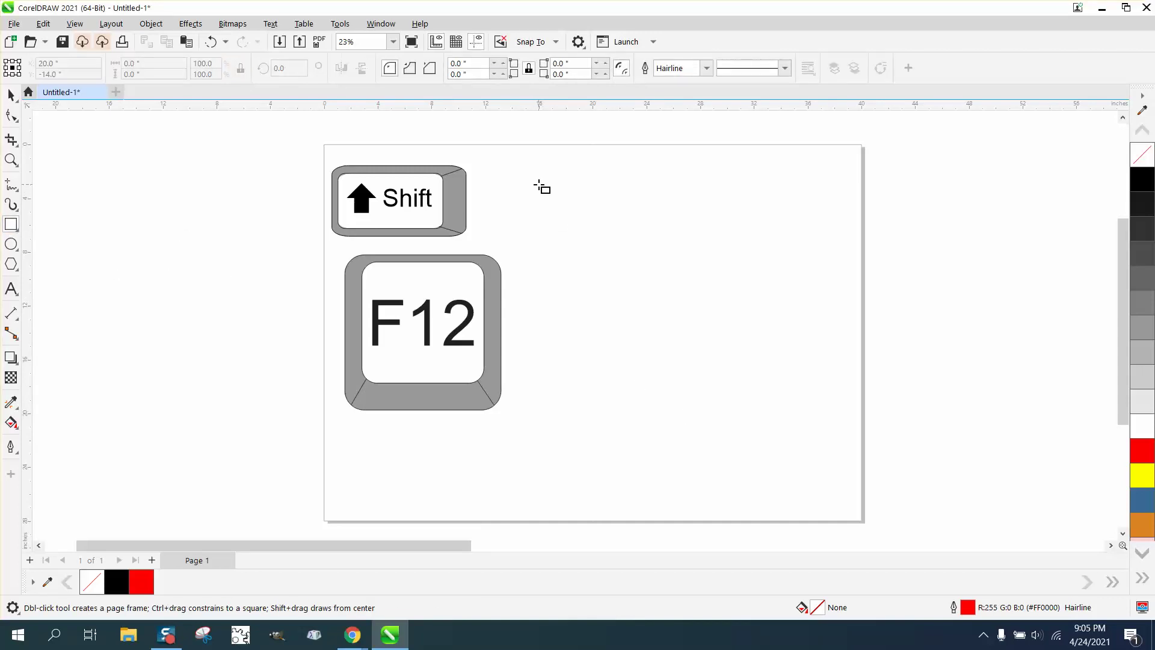
Draw a tall red rectangle right of the Shift key and give it a 16 pt outline.
mouse_move(540, 184)
mouse_down()
mouse_move(554, 281)
mouse_move(624, 317)
mouse_move(604, 312)
mouse_up()
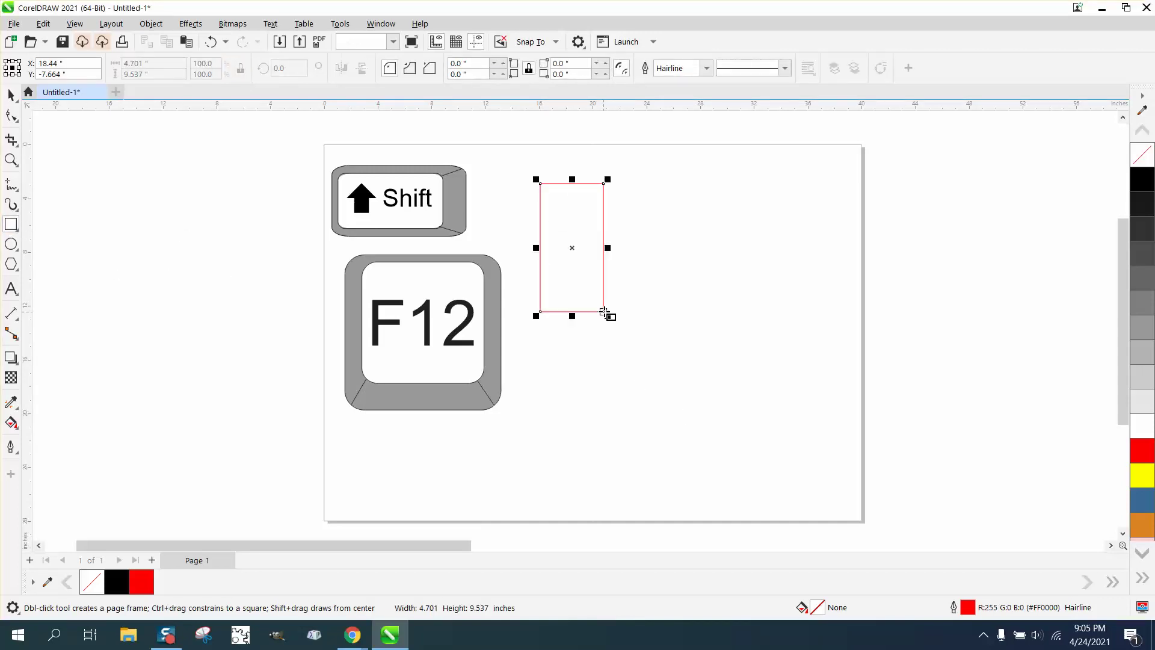
double_click(953, 605)
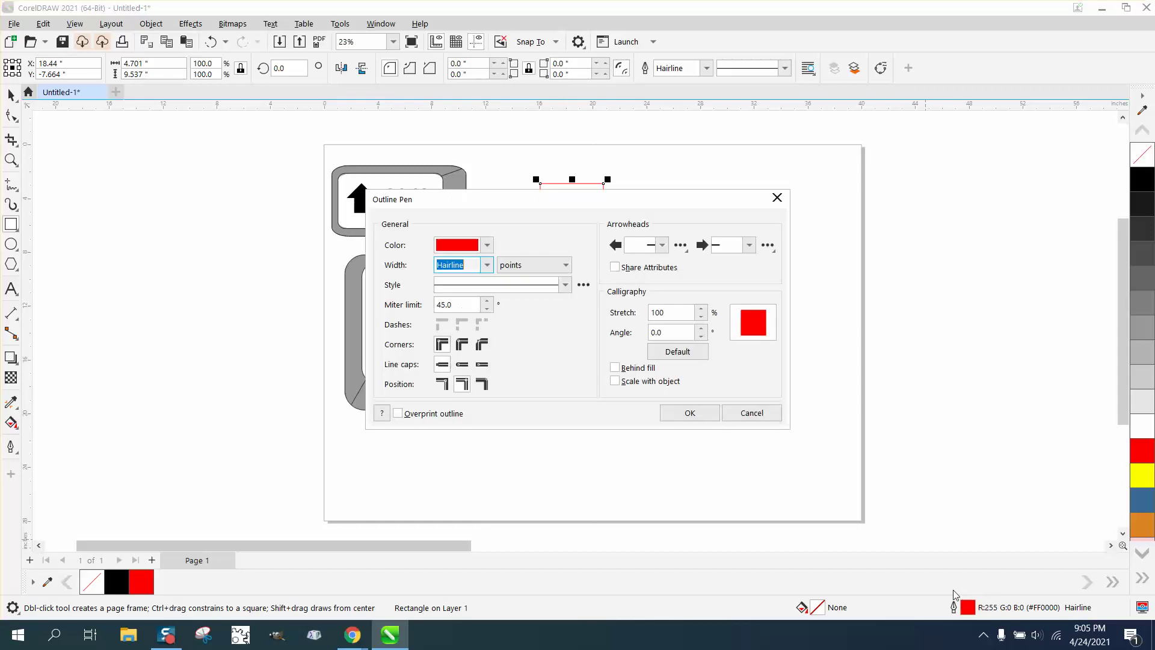
click(487, 265)
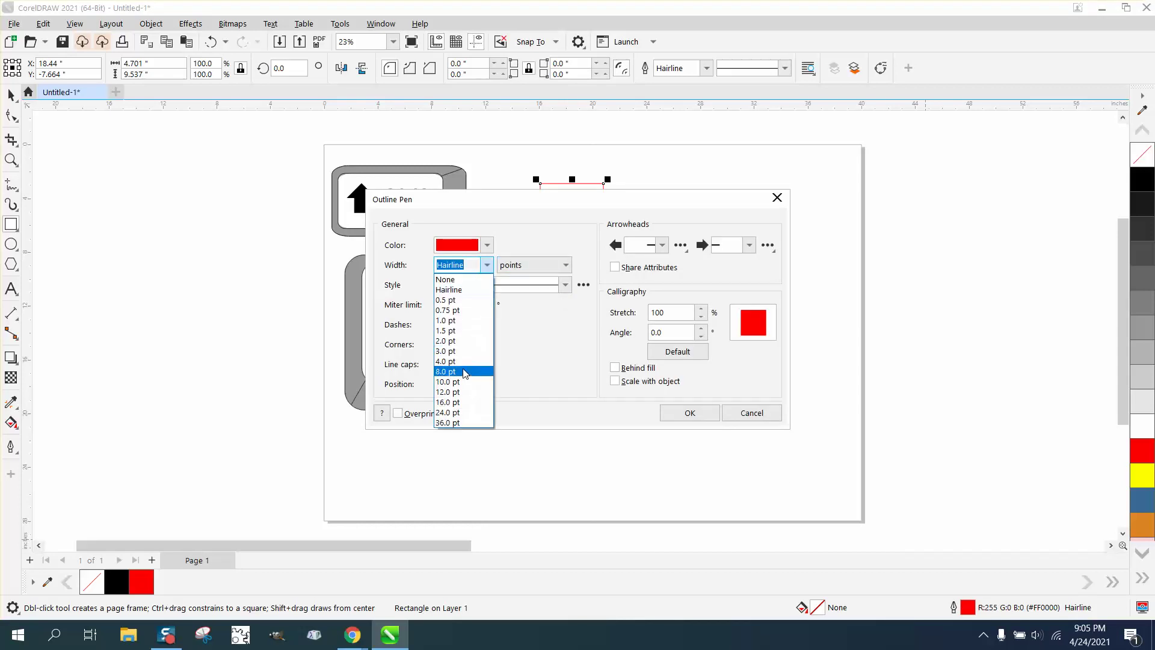
click(462, 401)
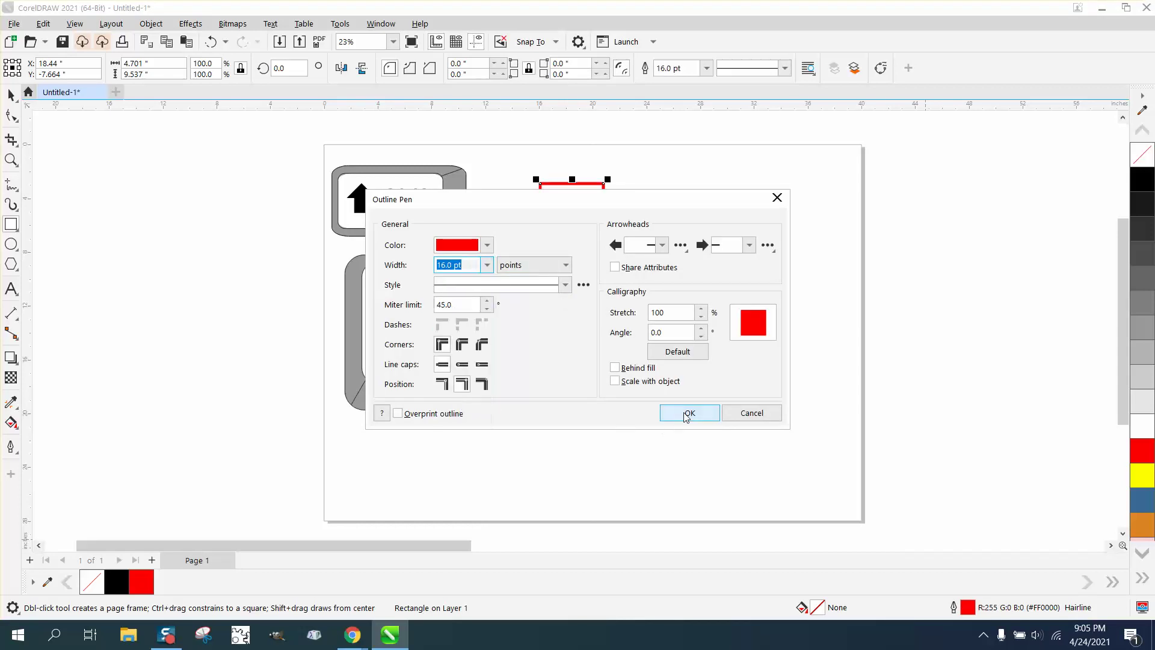
click(686, 413)
click(11, 95)
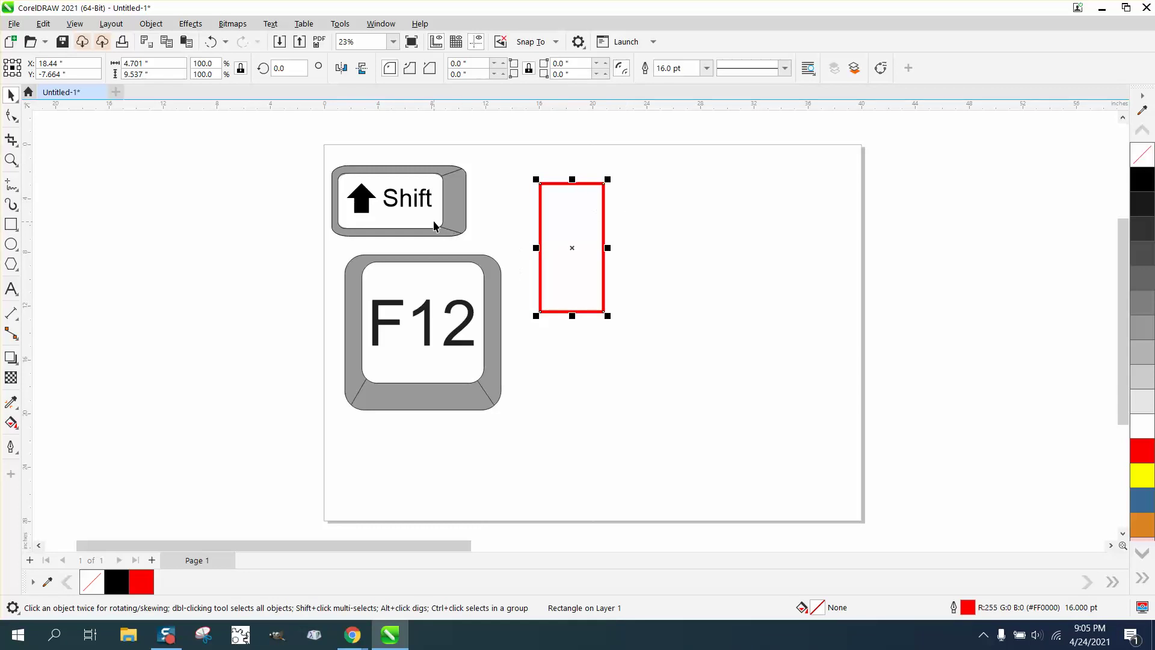
Undo the thick outline and redo to settle on a 0.5 pt outline.
key(ctrl+z)
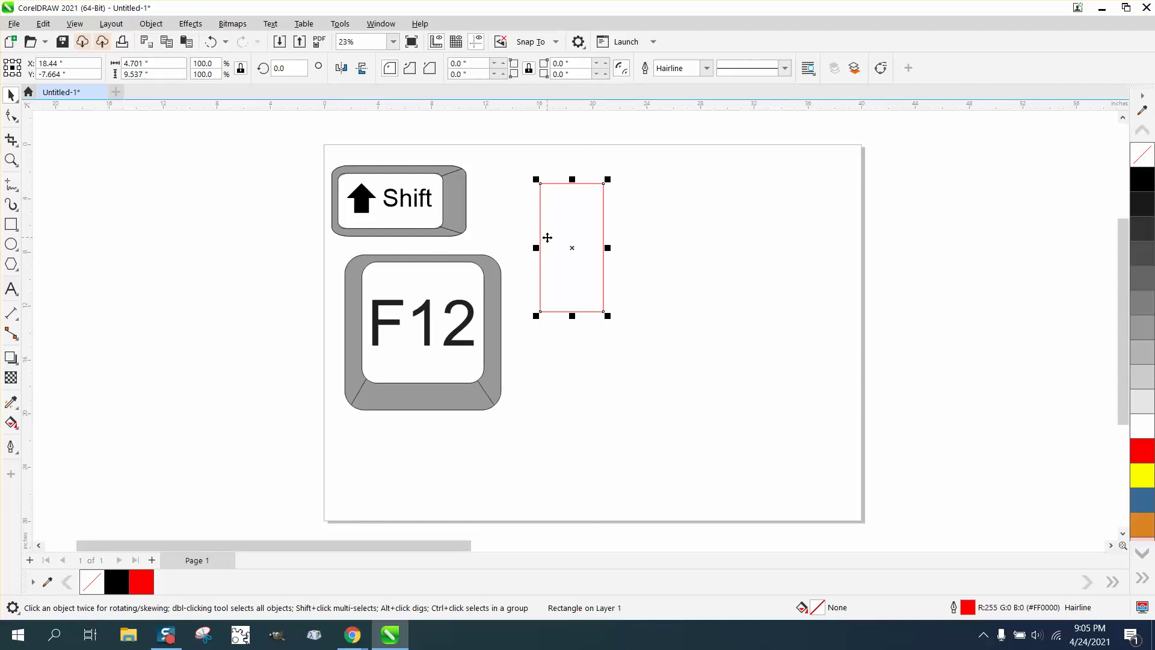
key(ctrl+z)
key(ctrl+z)
key(ctrl+shift+z)
In Options > Customization > Commands, select 2-Point Outline under Fill And Outline.
key(Escape)
click(340, 24)
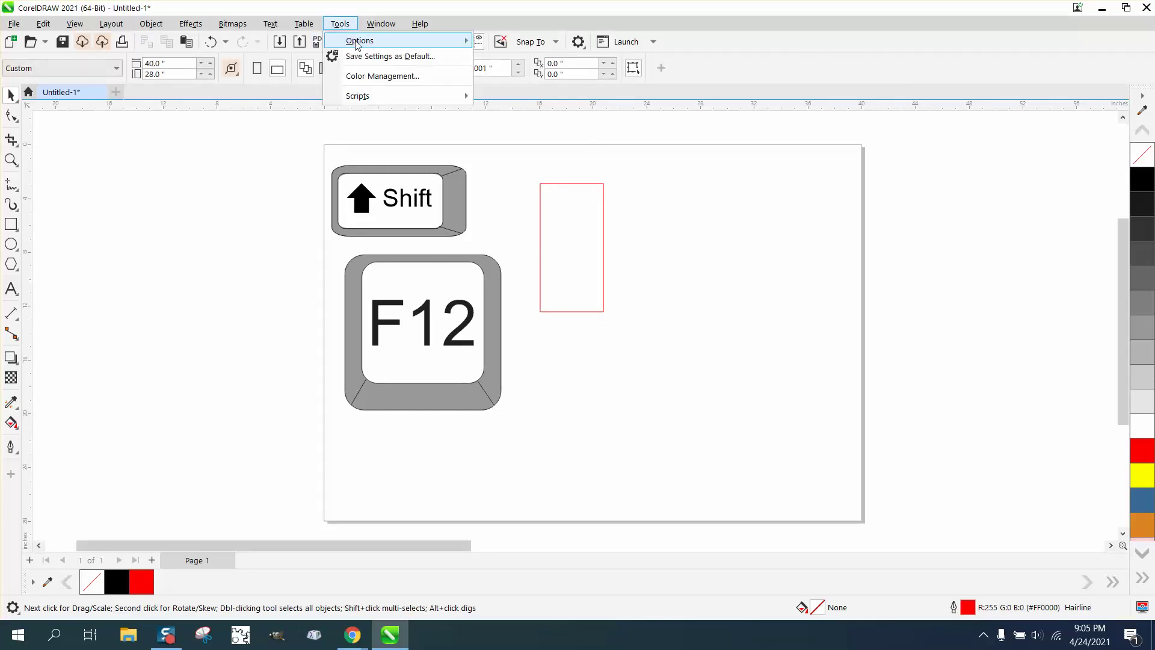
mouse_move(358, 44)
click(480, 61)
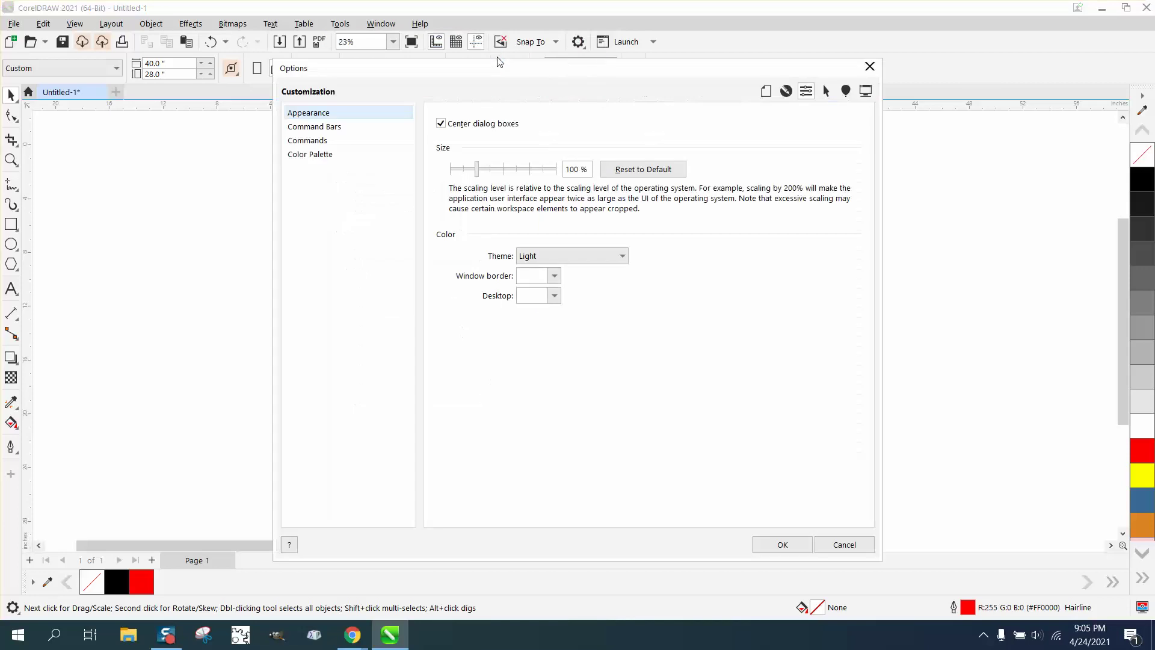
click(337, 148)
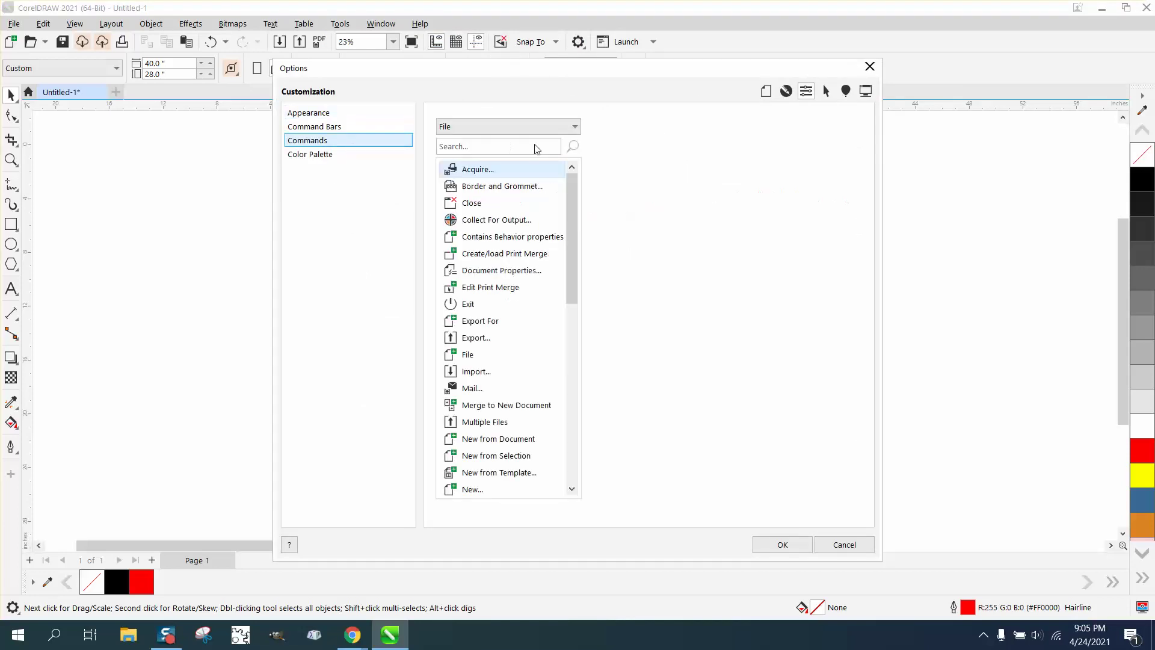
click(574, 127)
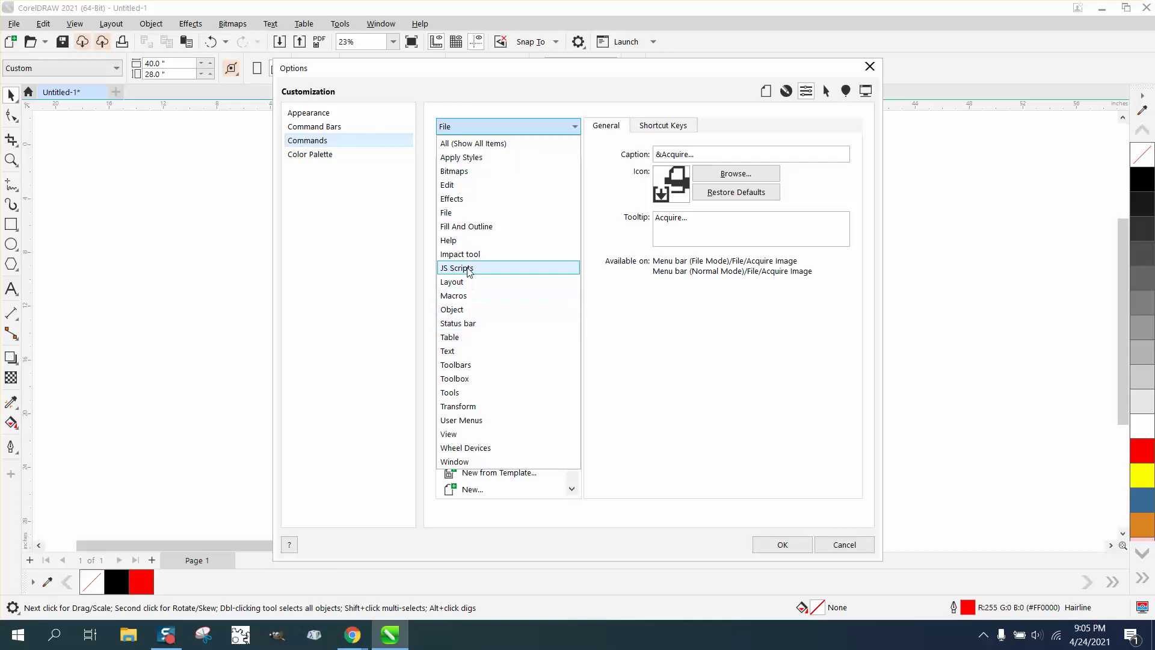
click(471, 227)
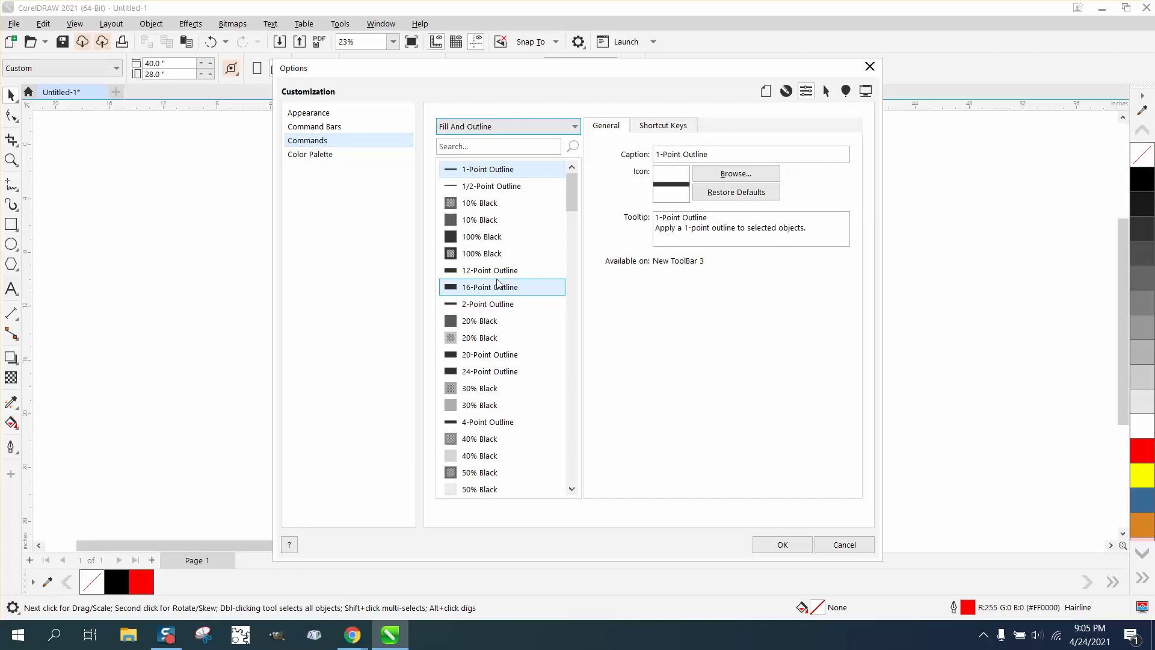
click(492, 305)
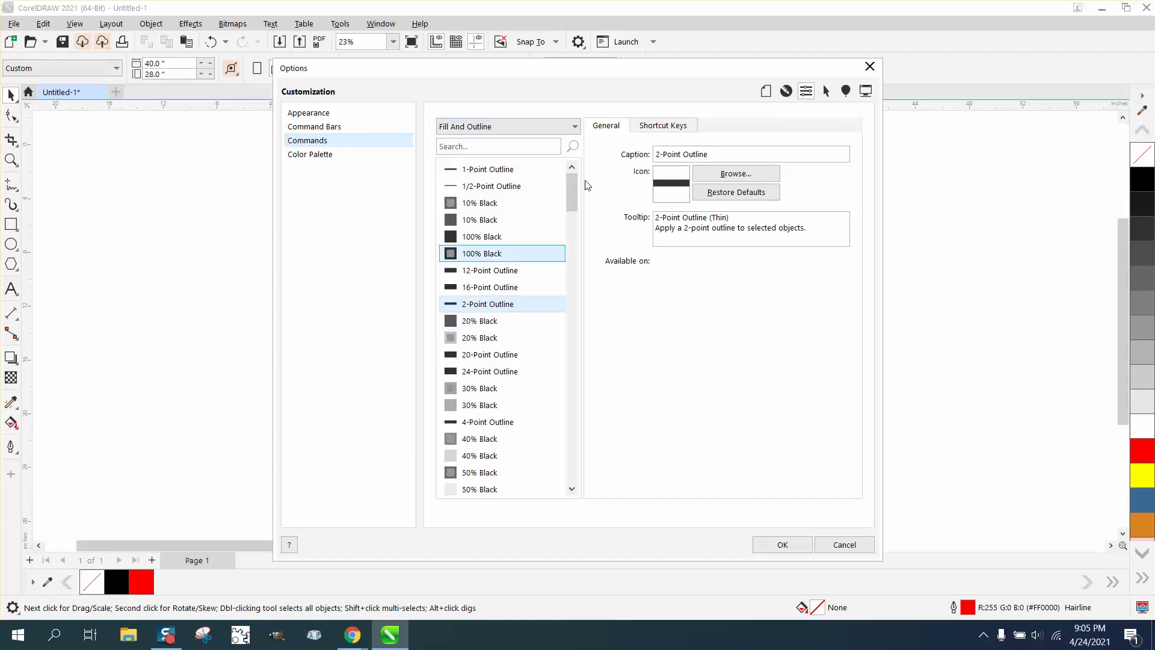
Assign Shift+3 as the 2-Point Outline shortcut and close Options.
click(663, 127)
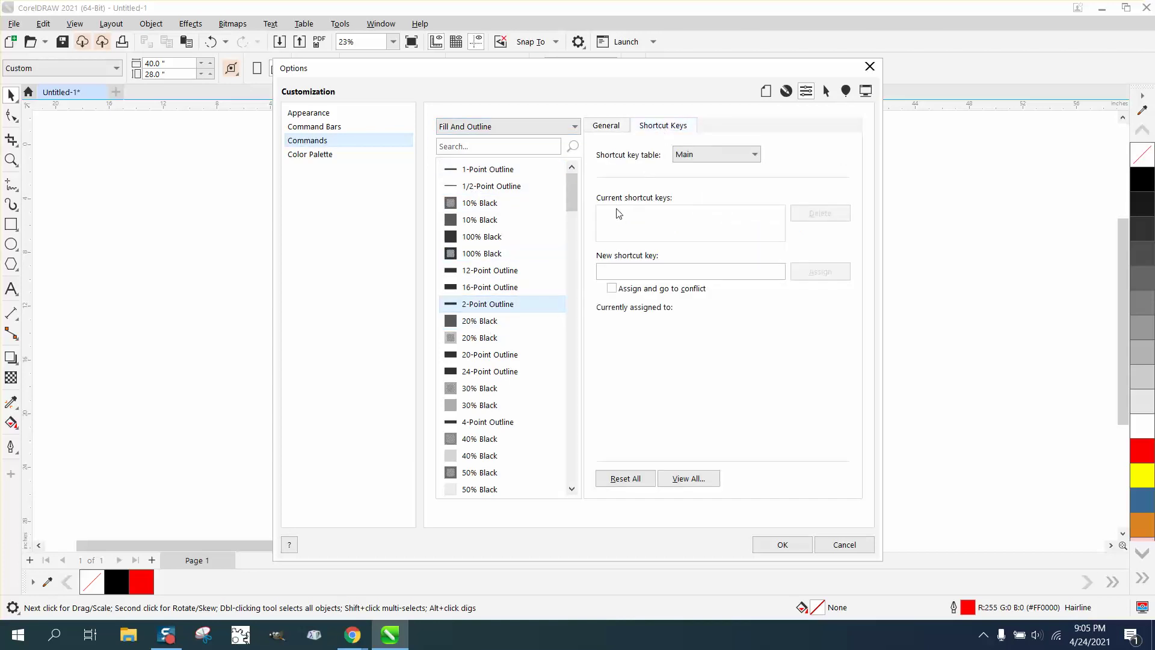
click(615, 270)
key(shift+3)
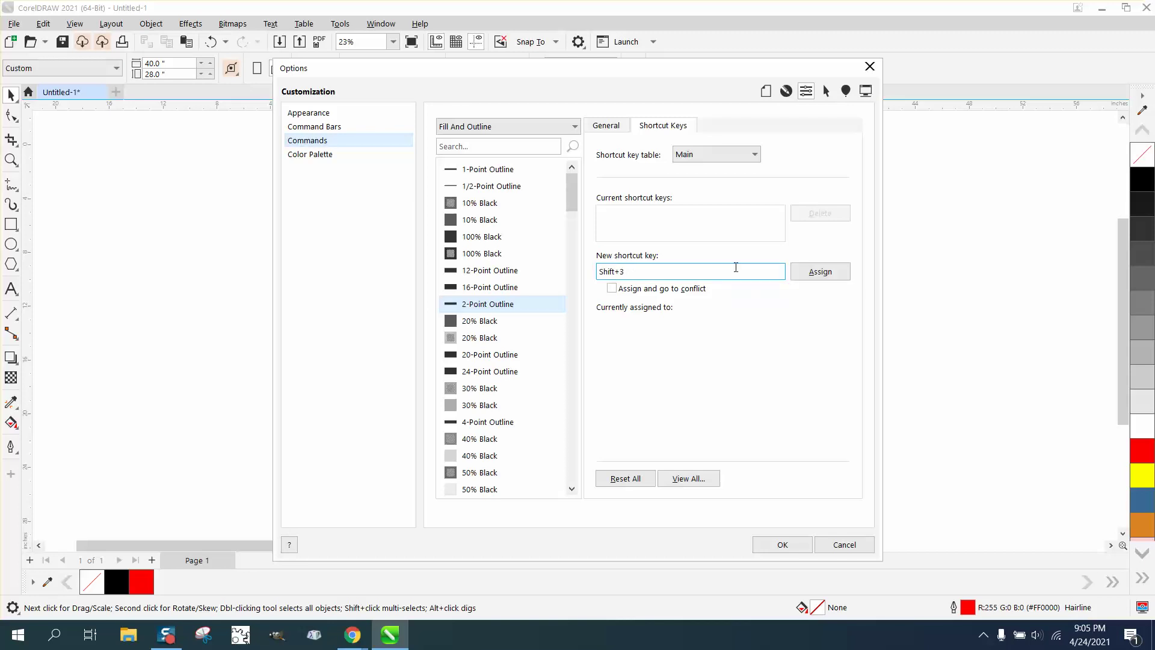
click(809, 272)
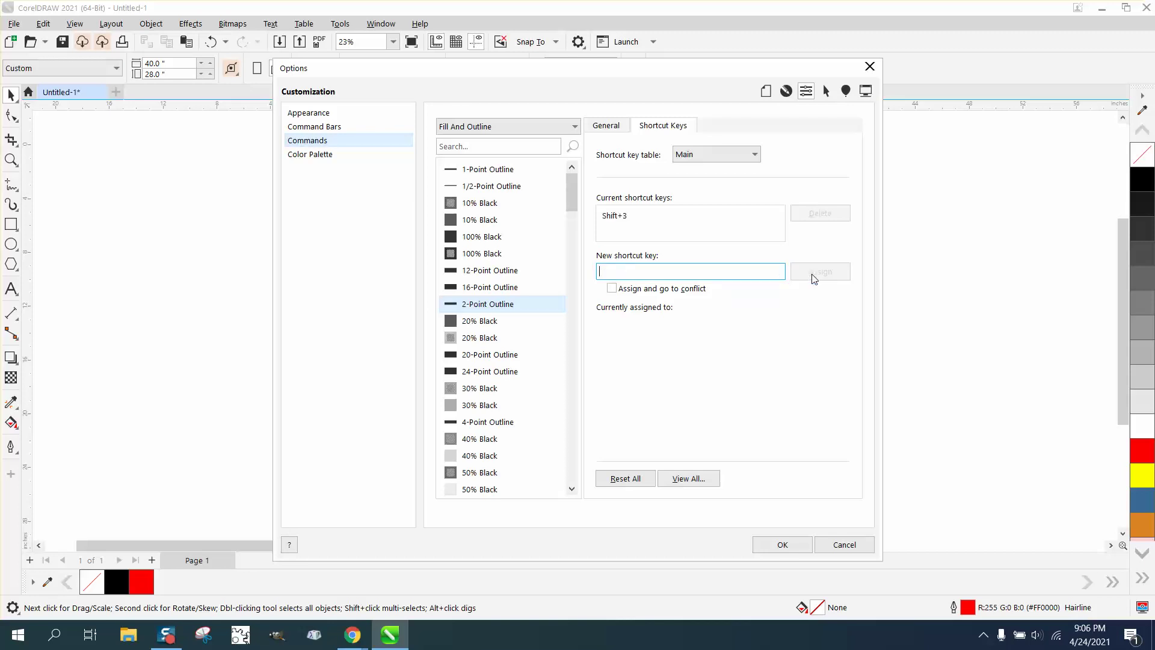
click(794, 545)
Give the red rectangle the 2-point outline (2.08 px) via Shift+3, then deselect it.
click(585, 312)
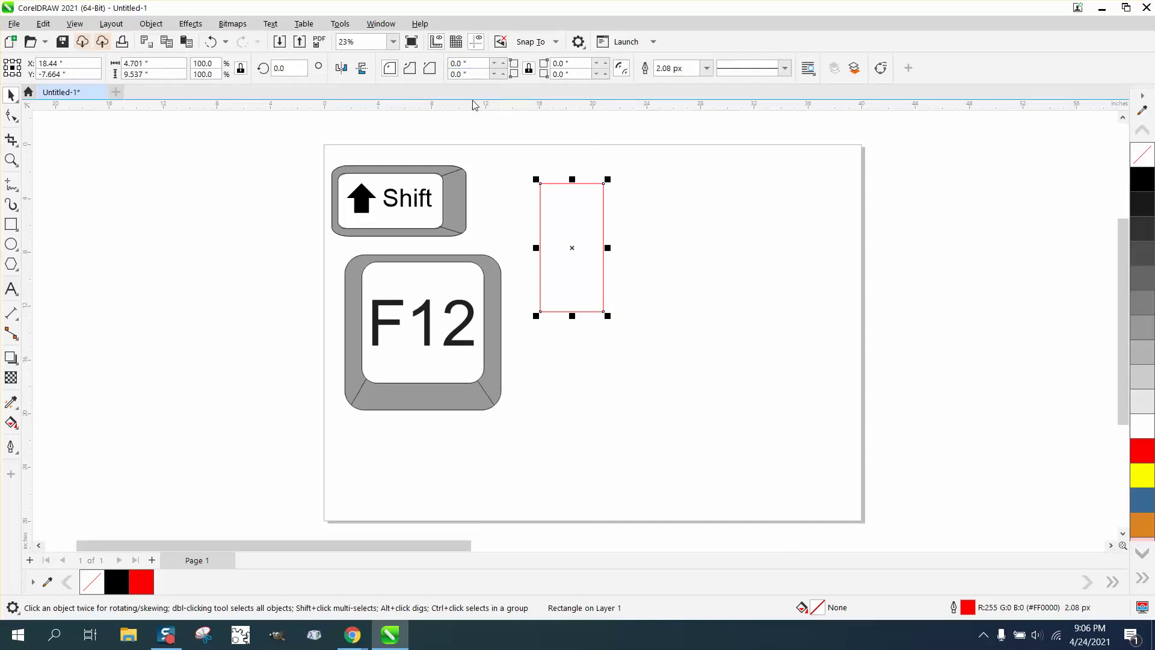
key(Escape)
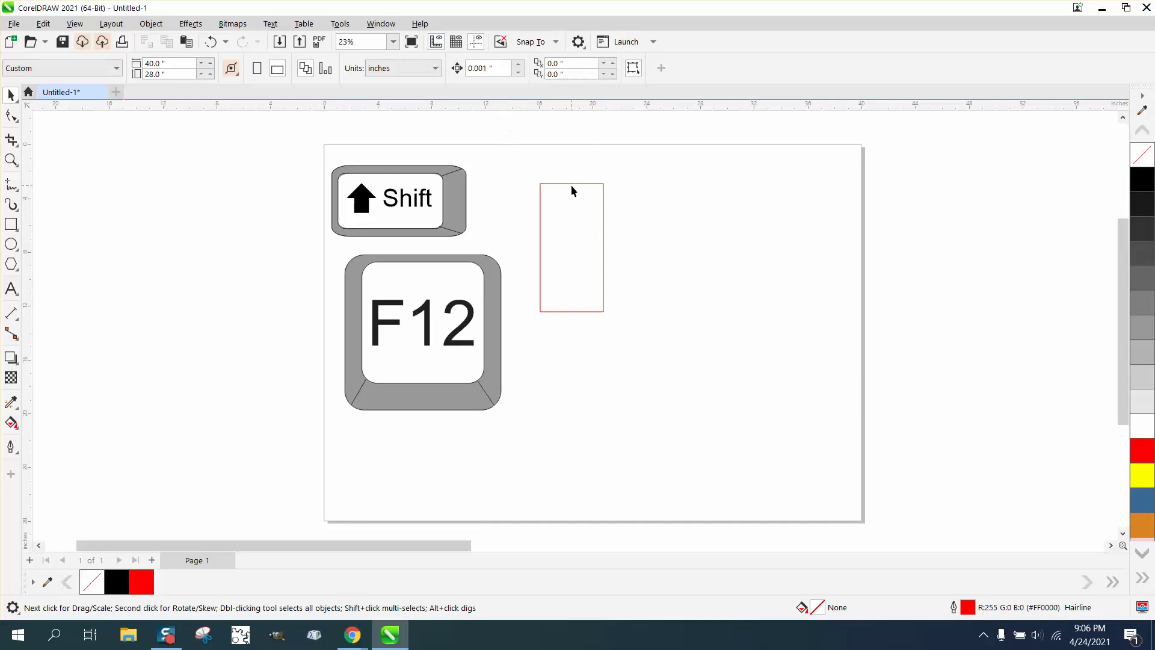
Choose a different width unit in the document's default outline settings for graphics.
double_click(967, 607)
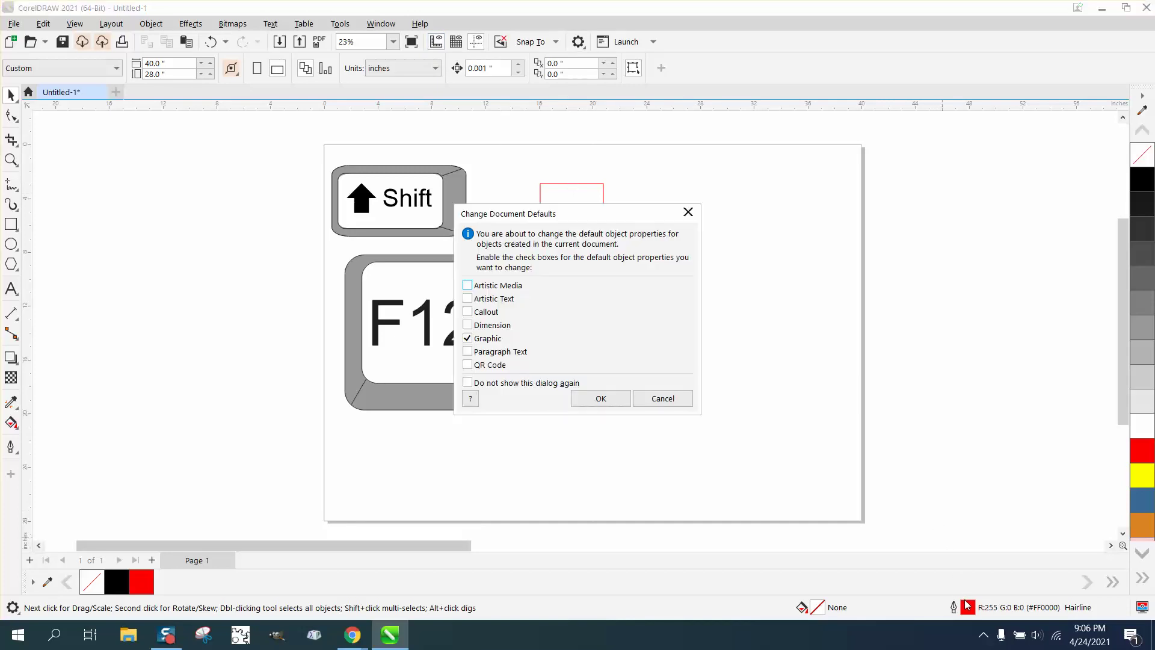
click(601, 398)
click(568, 265)
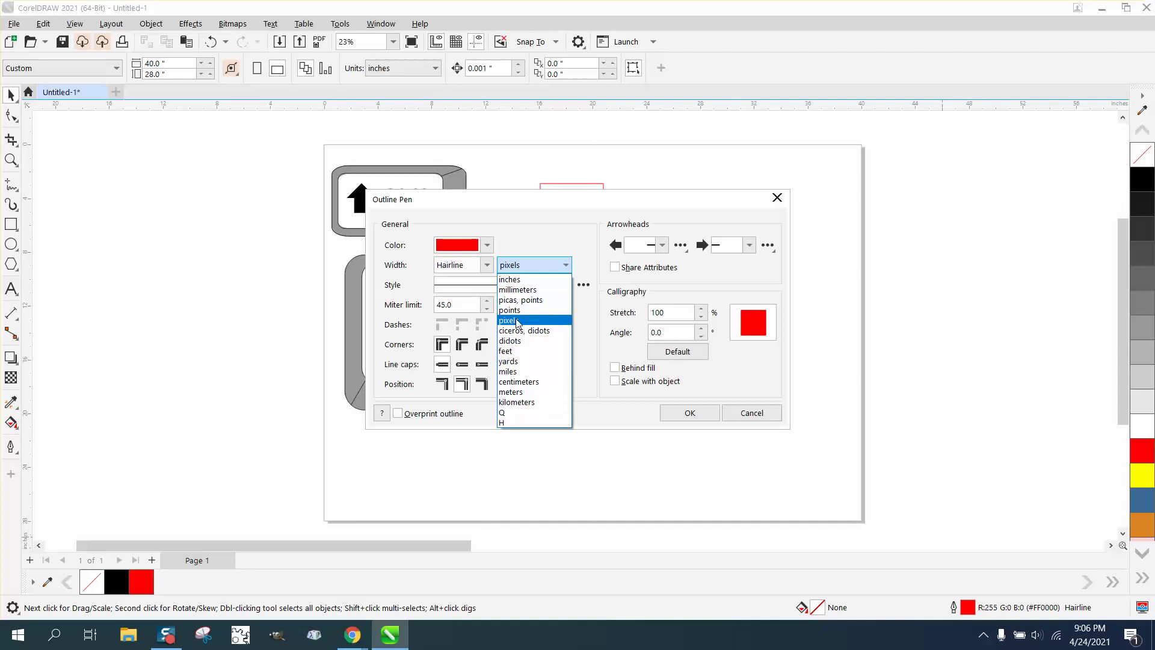
click(517, 311)
click(695, 415)
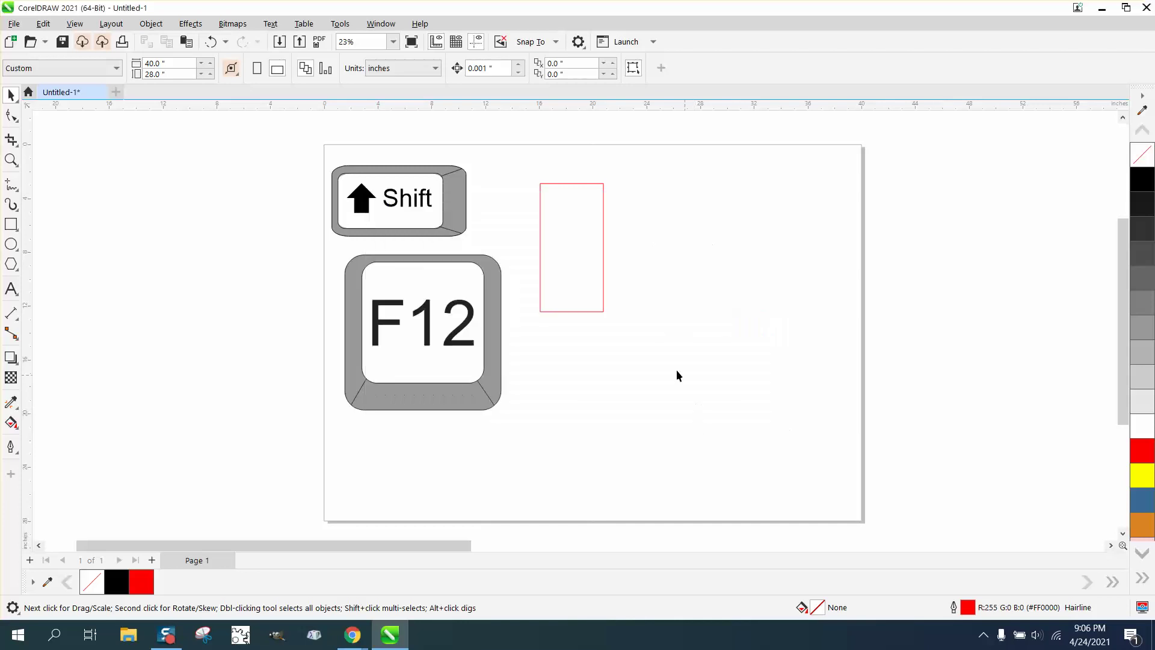
Select the red rectangle and revert its outline to a hairline.
click(603, 281)
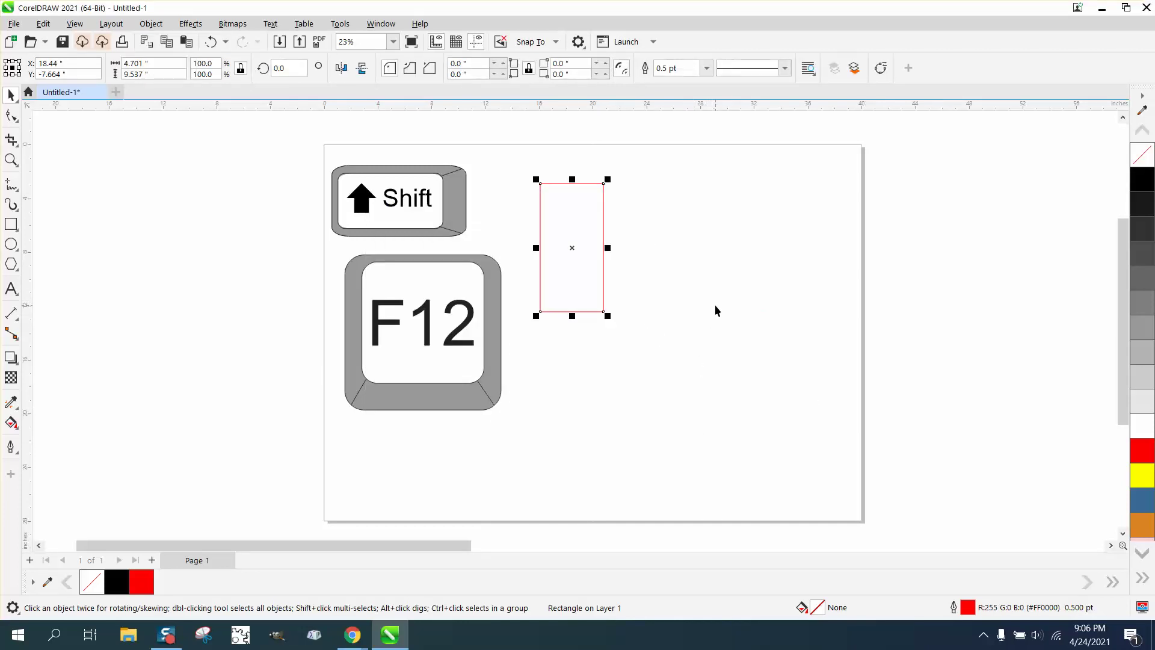
key(ctrl+z)
key(ctrl+z)
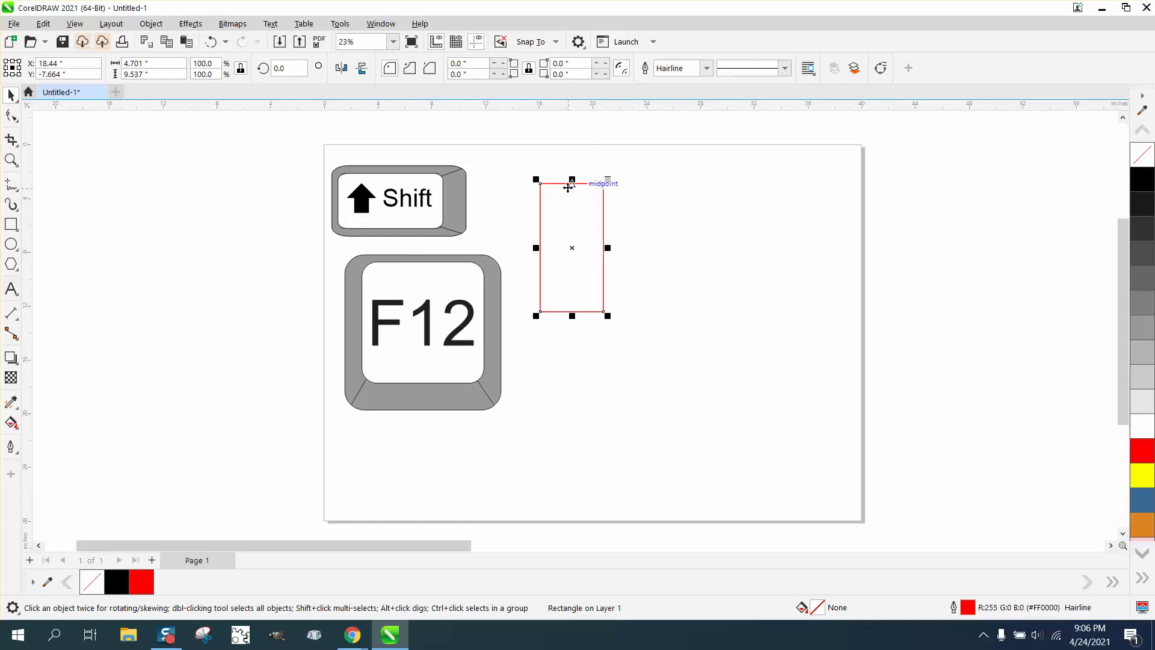
Copy the rectangle twice to the right and select only the third one.
drag(570, 251, 726, 248)
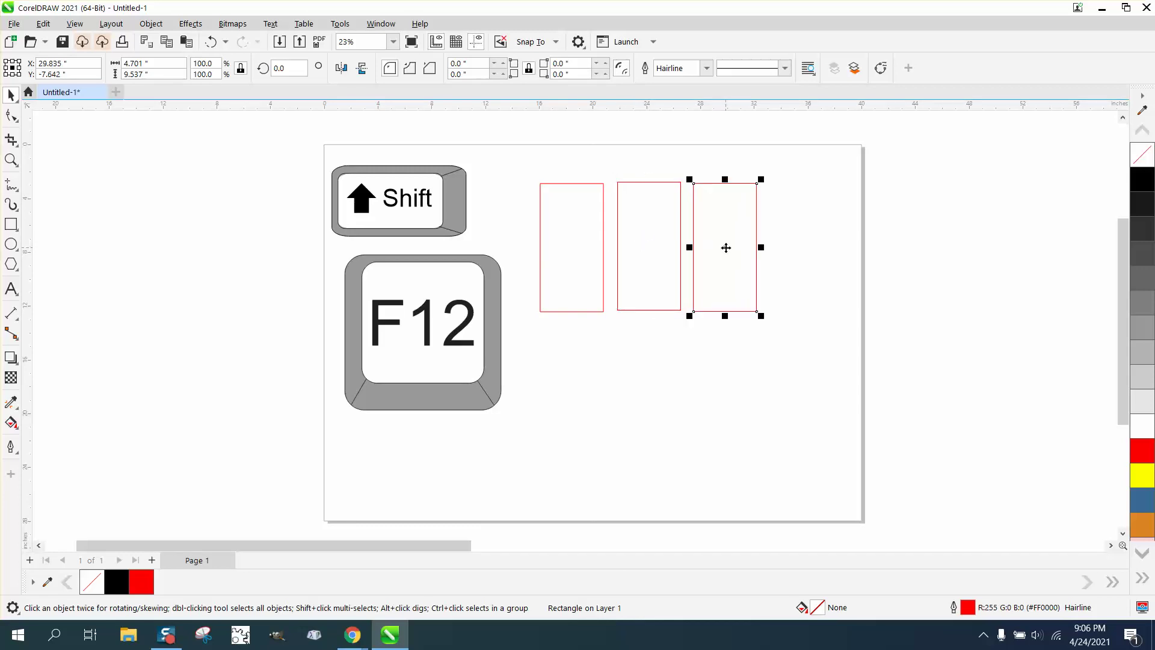
click(599, 244)
click(648, 242)
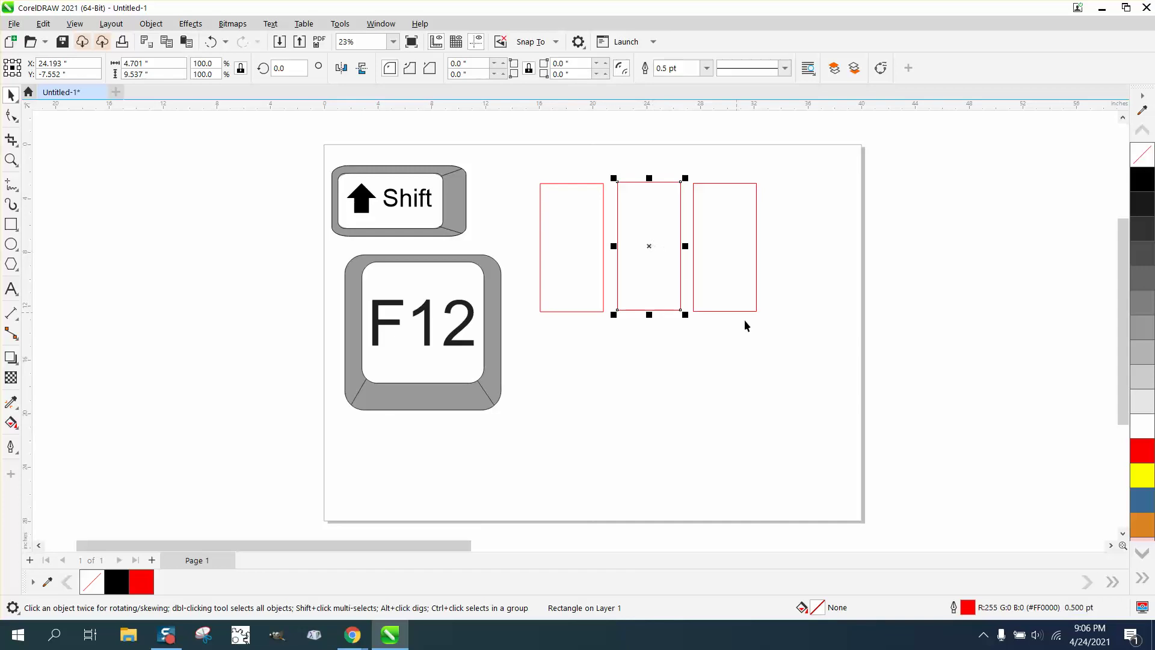
shift+click(731, 294)
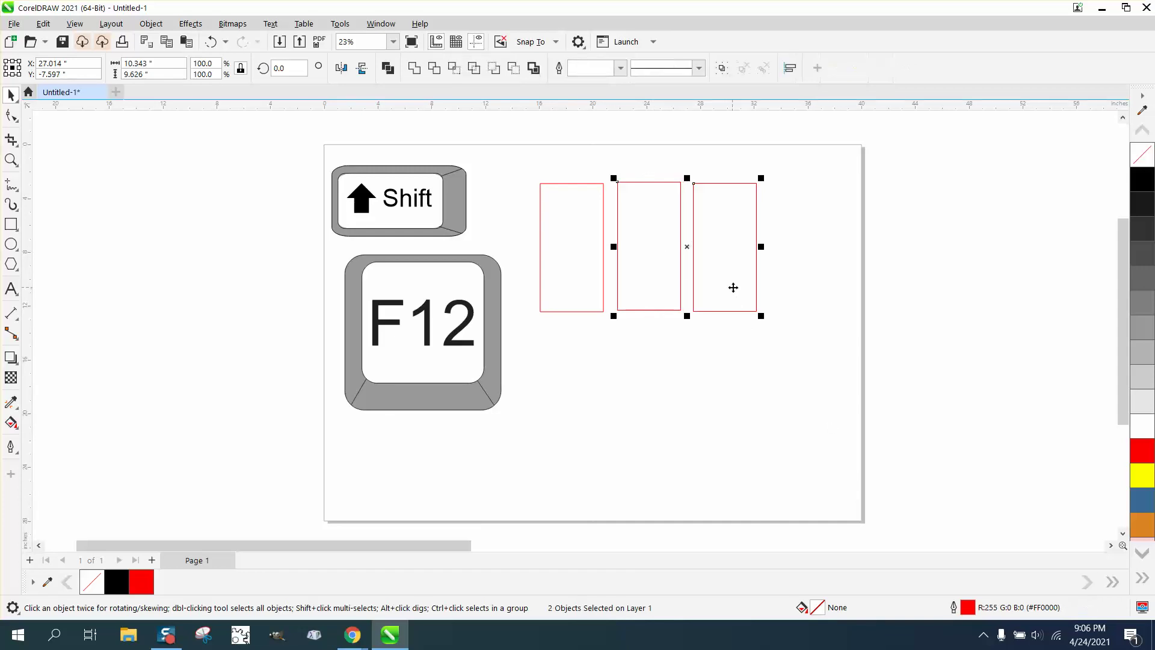
click(738, 287)
click(817, 291)
click(740, 275)
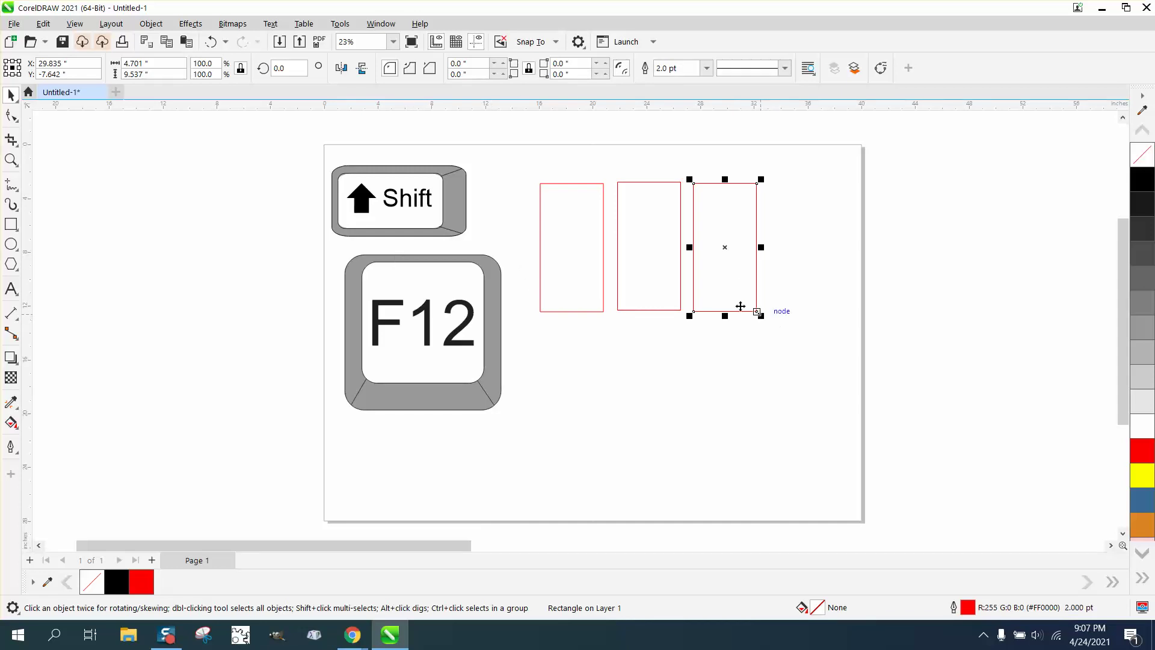
Give the third rectangle a 2 pt outline and zoom in on its corner to check.
click(11, 160)
drag(672, 300, 712, 318)
scroll(403, 320, down, 10)
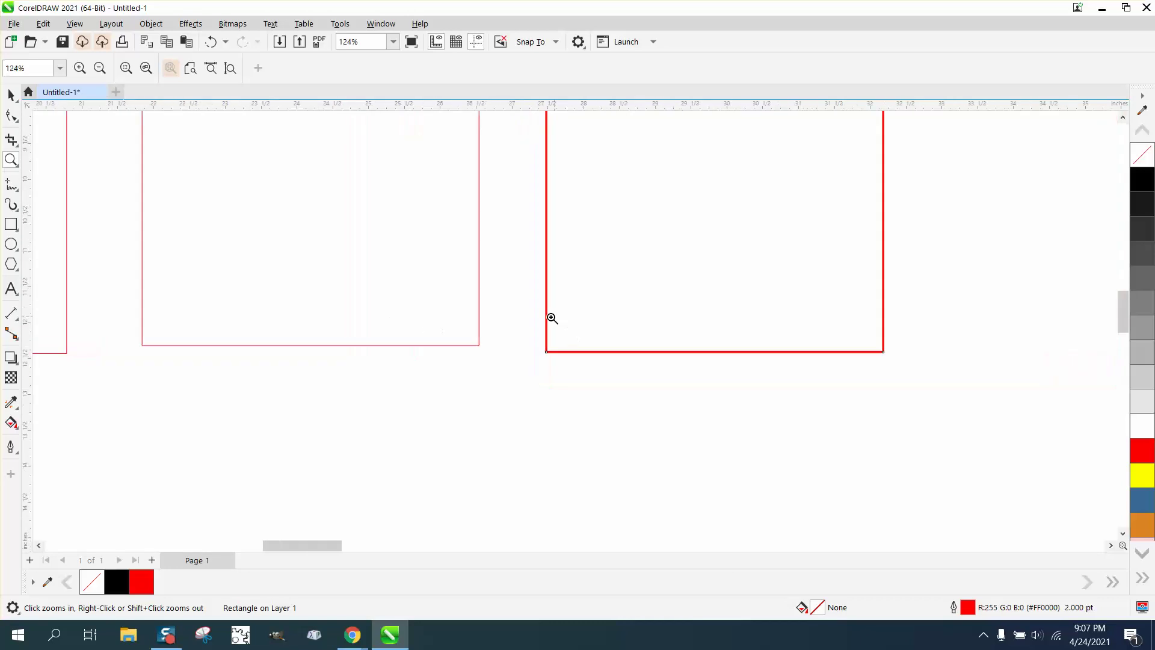
key(shift+F12)
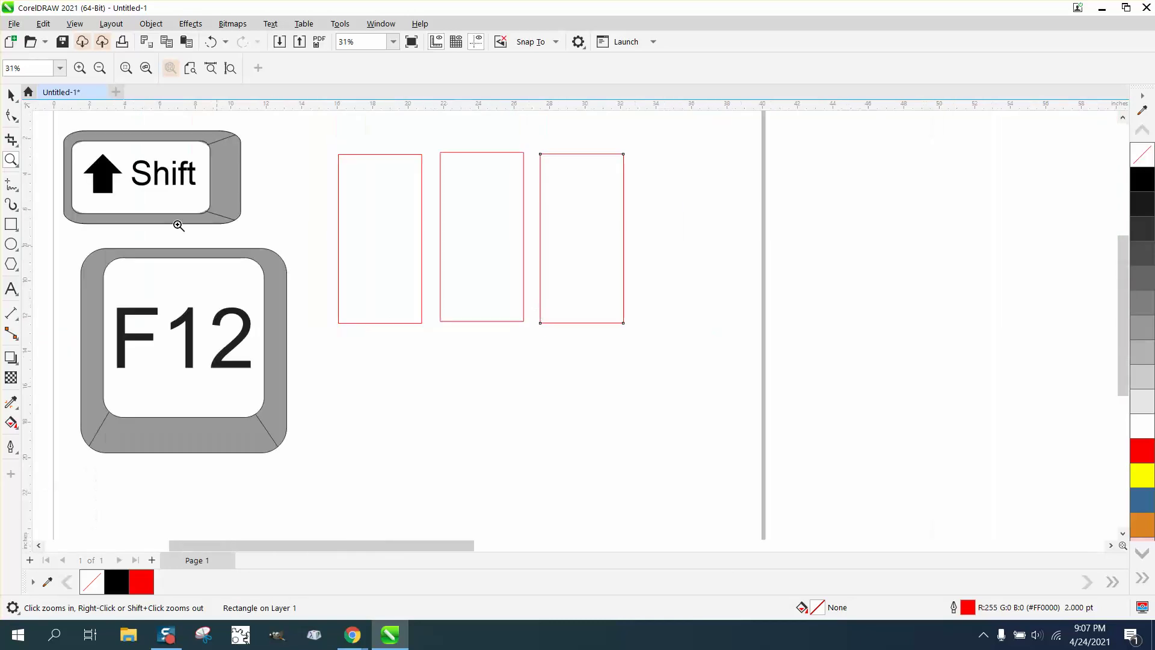
Delete the second and third rectangles.
click(11, 94)
drag(431, 142, 722, 361)
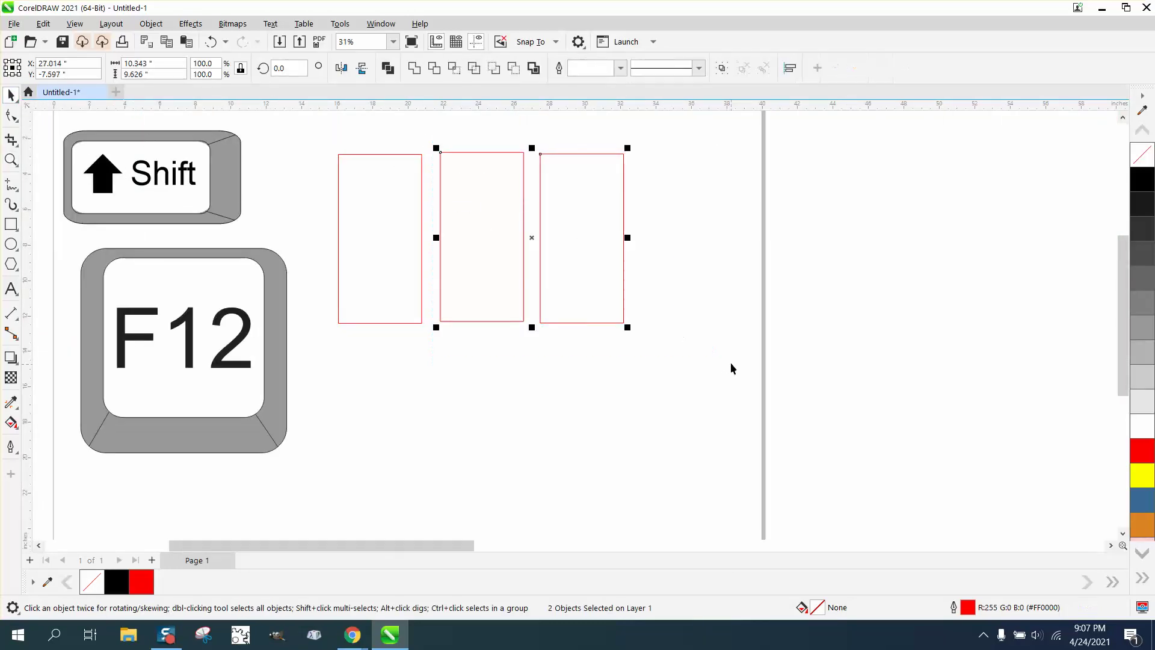
key(Delete)
Copy the remaining rectangle into a row of five, move the row down, and deselect.
click(410, 244)
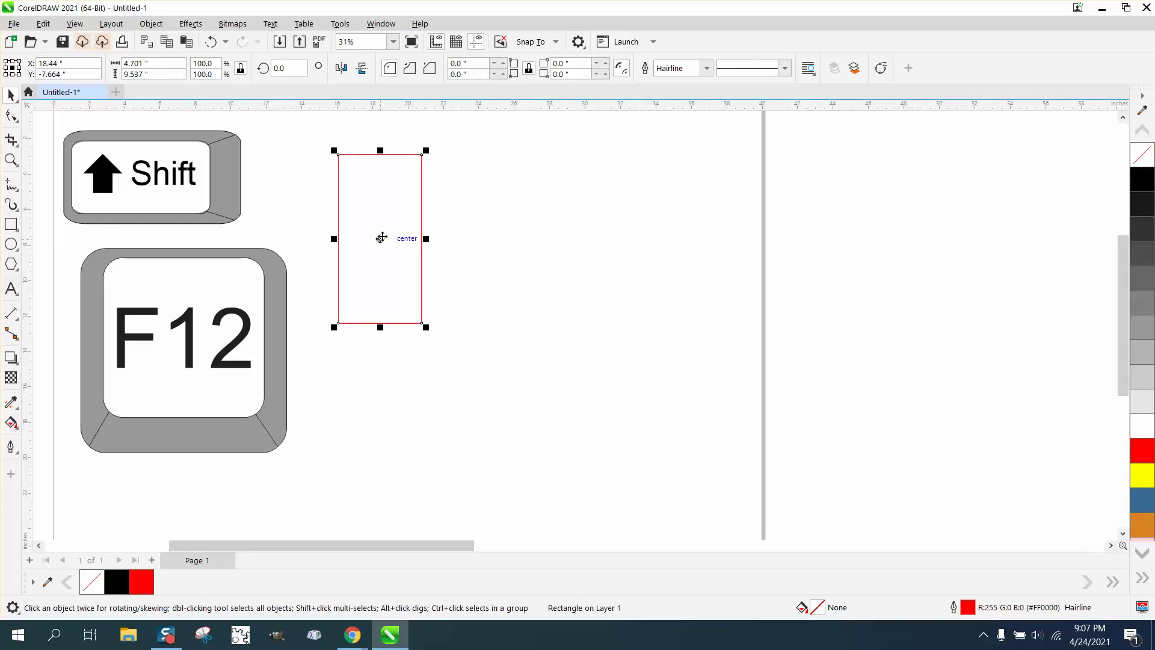
drag(380, 239, 483, 242)
key(ctrl+r)
key(ctrl+r)
key(ctrl+r)
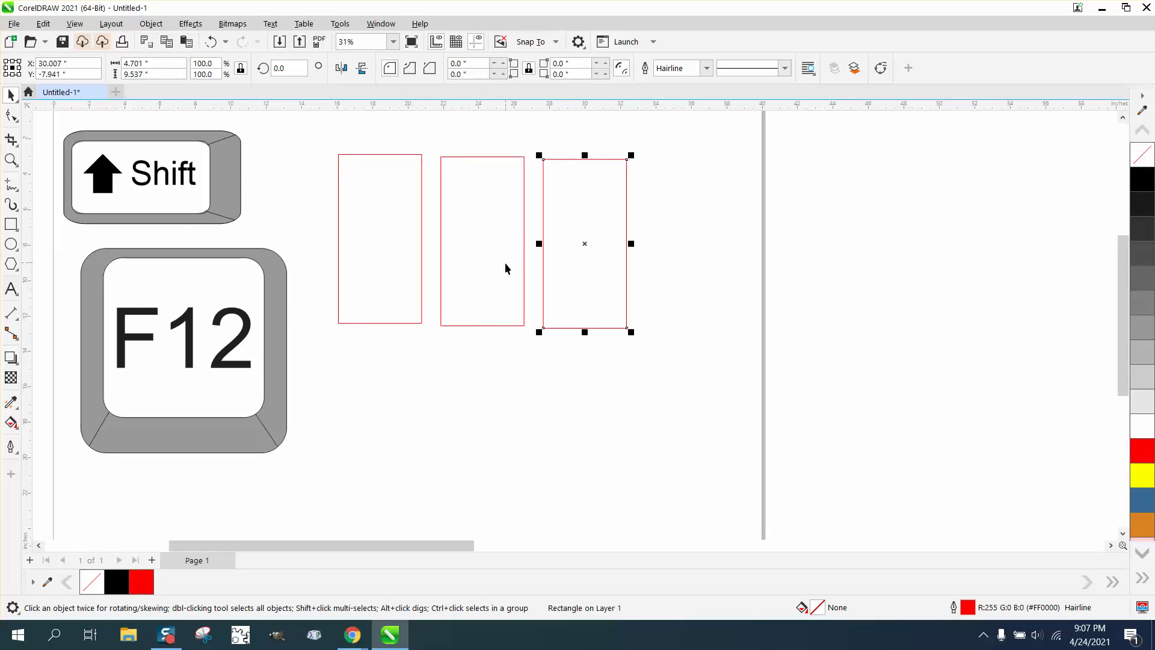
drag(327, 130, 929, 415)
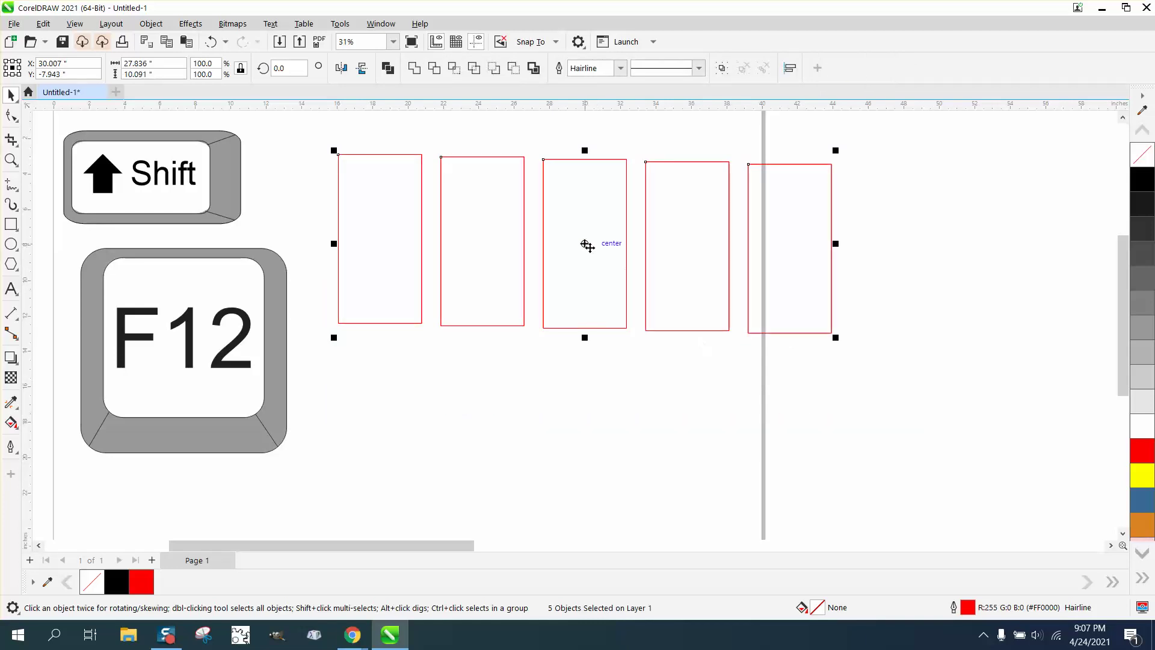
drag(587, 244, 583, 426)
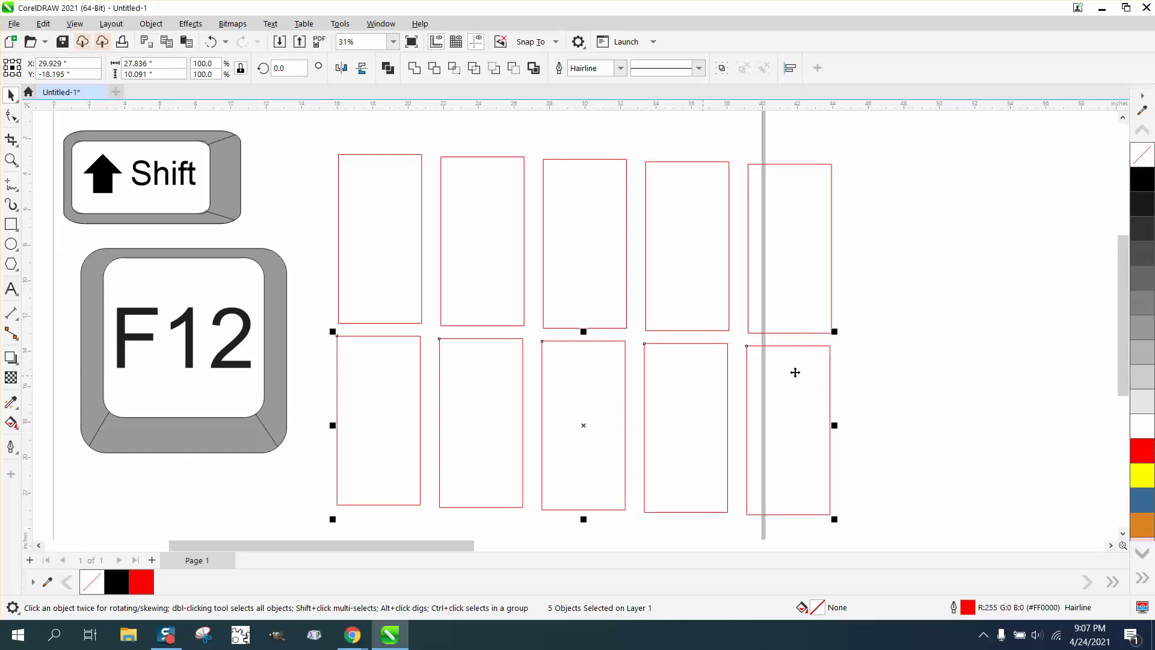
click(891, 343)
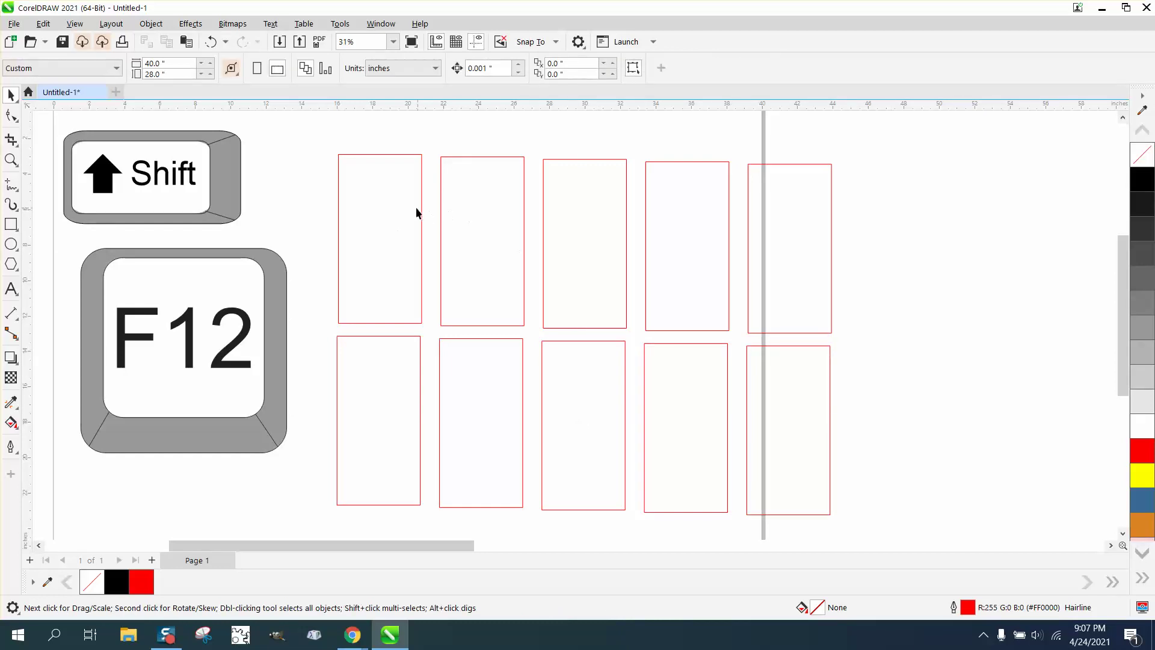
scroll(416, 207, down, 1)
drag(328, 139, 492, 386)
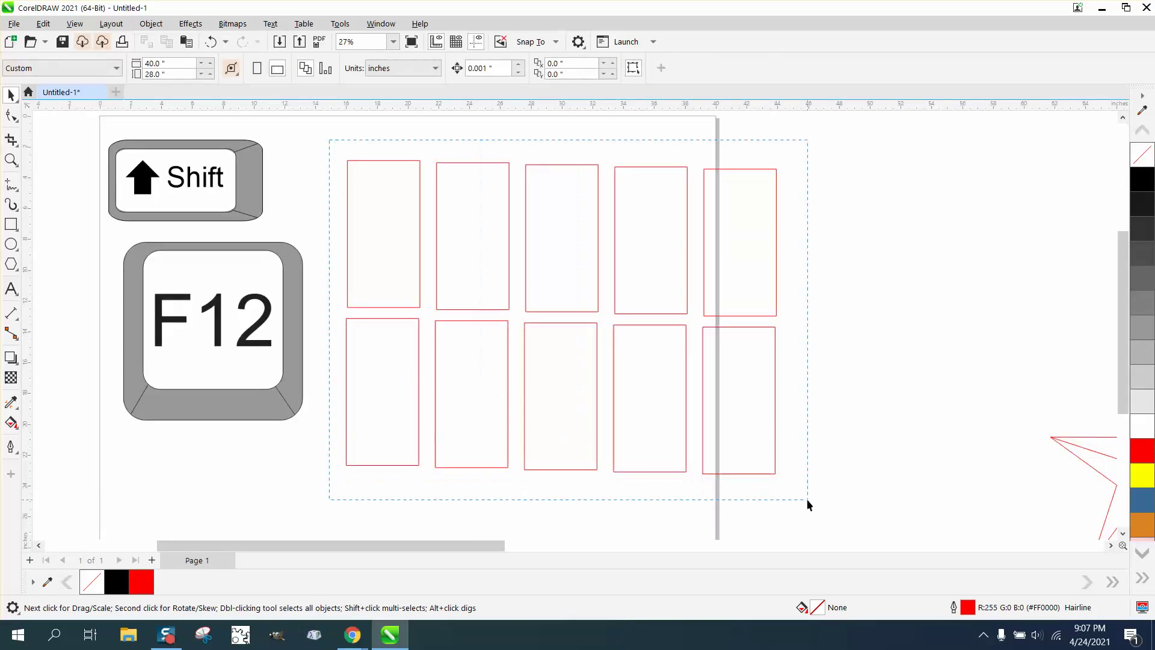
drag(806, 499, 808, 500)
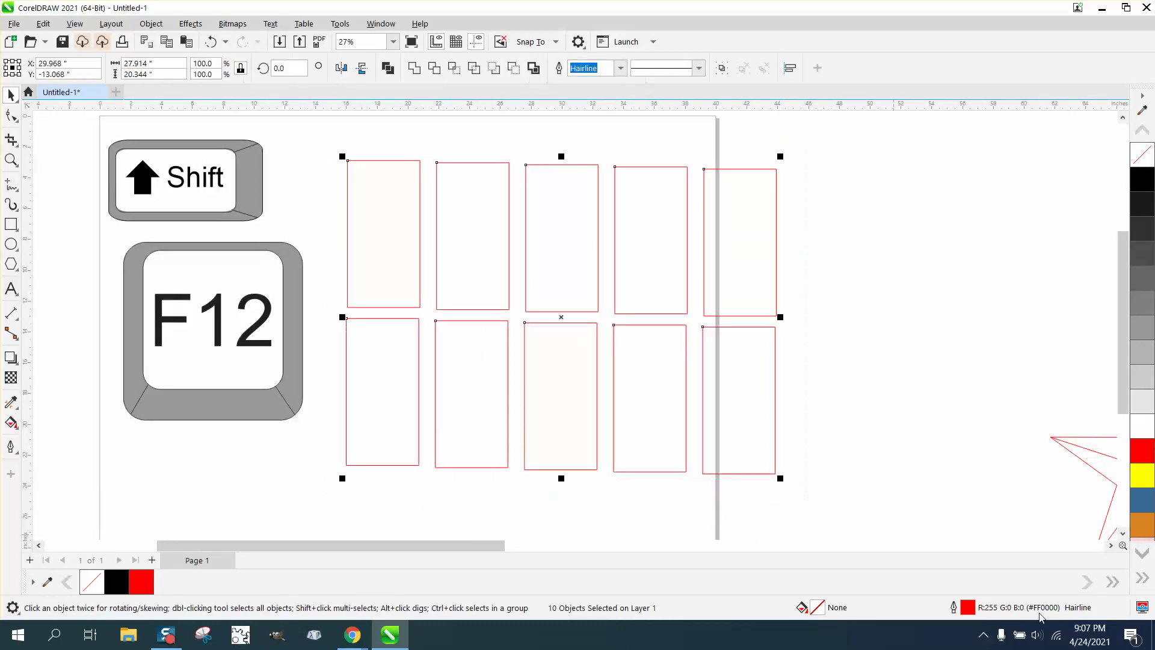
double_click(972, 609)
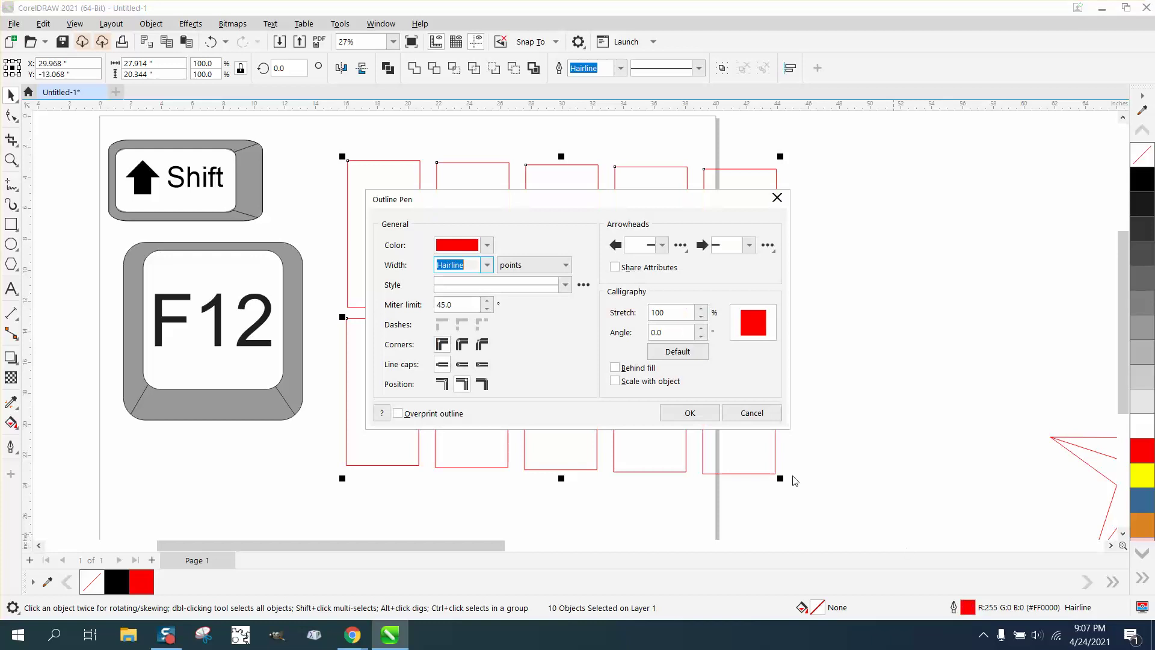
click(486, 265)
click(457, 426)
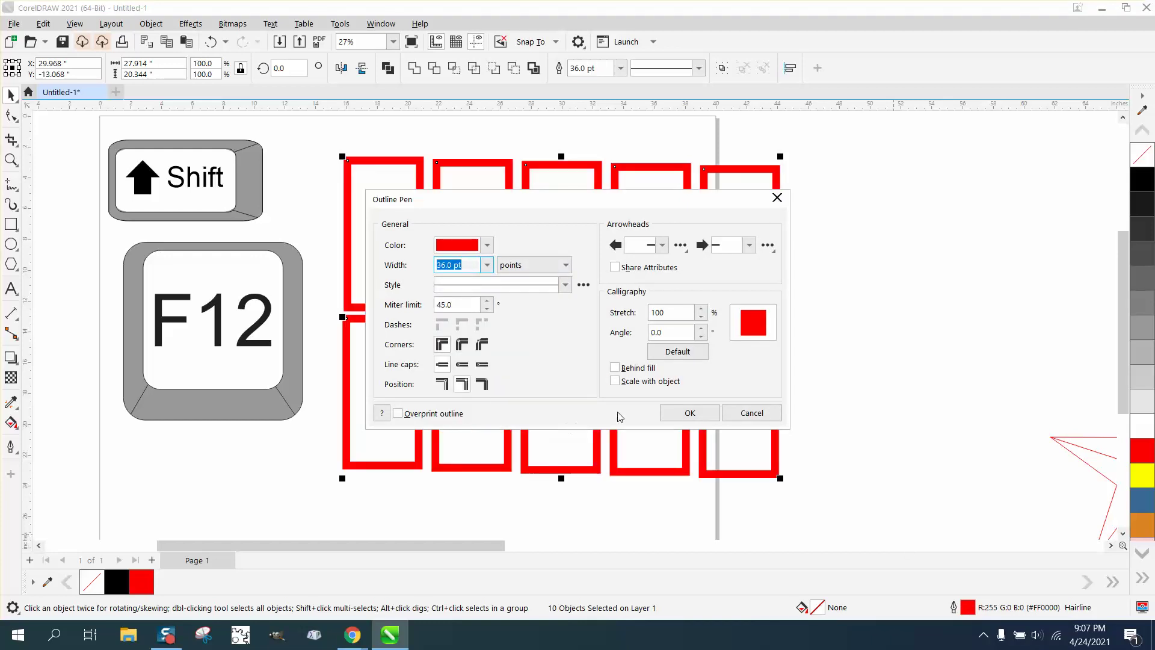
click(663, 417)
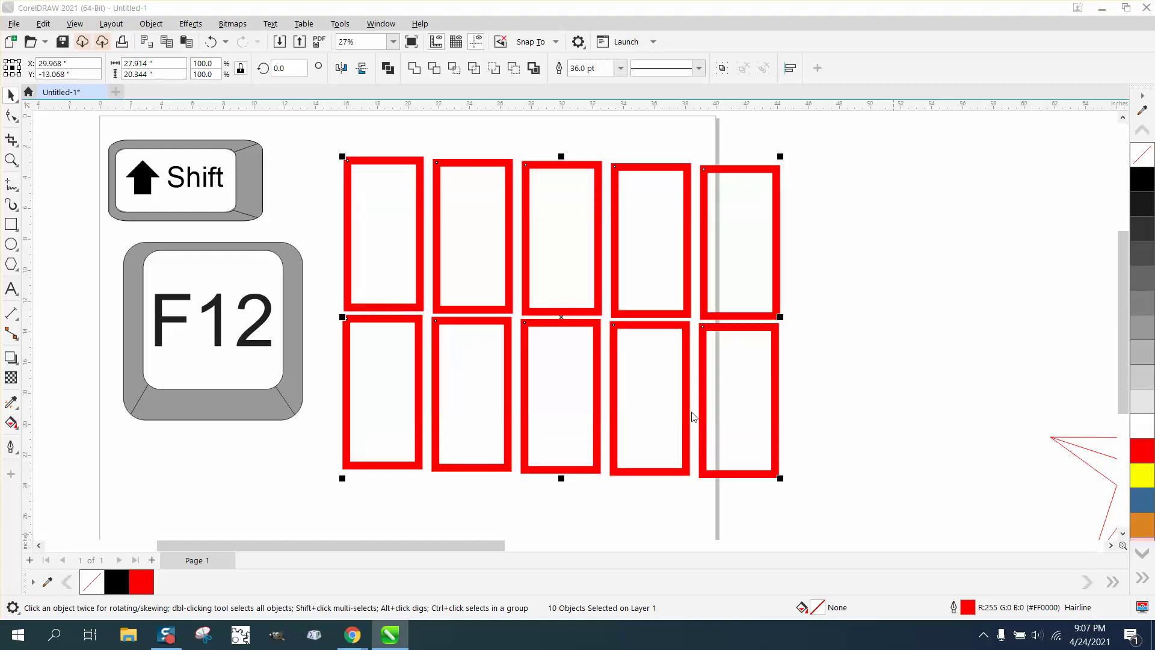
click(212, 42)
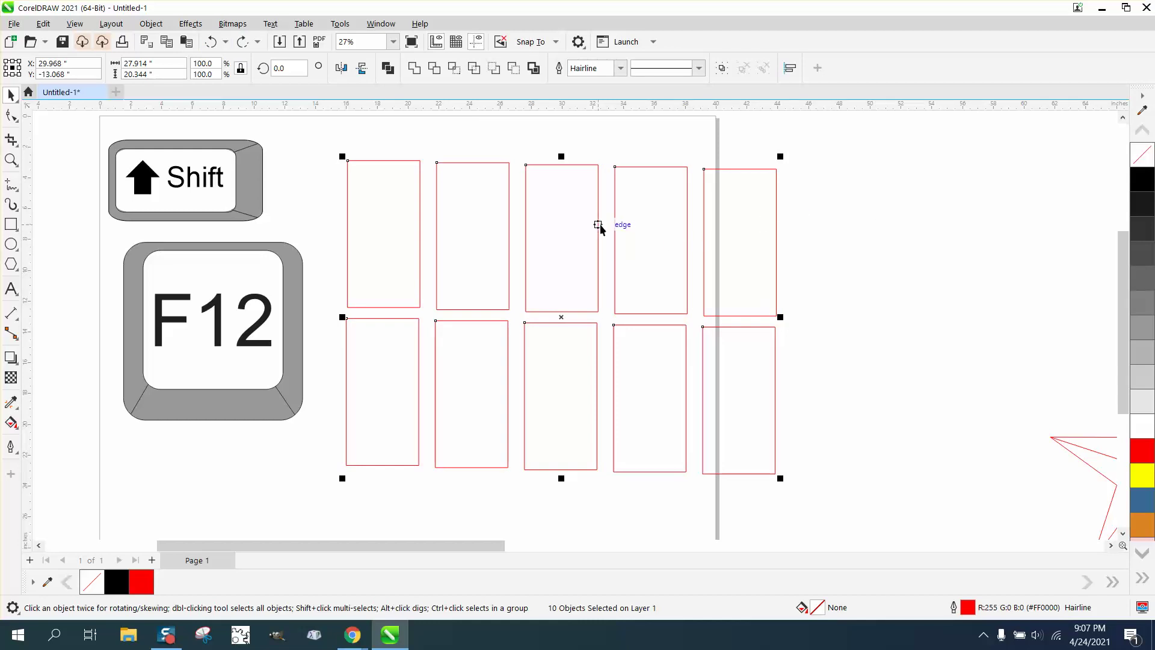
click(318, 138)
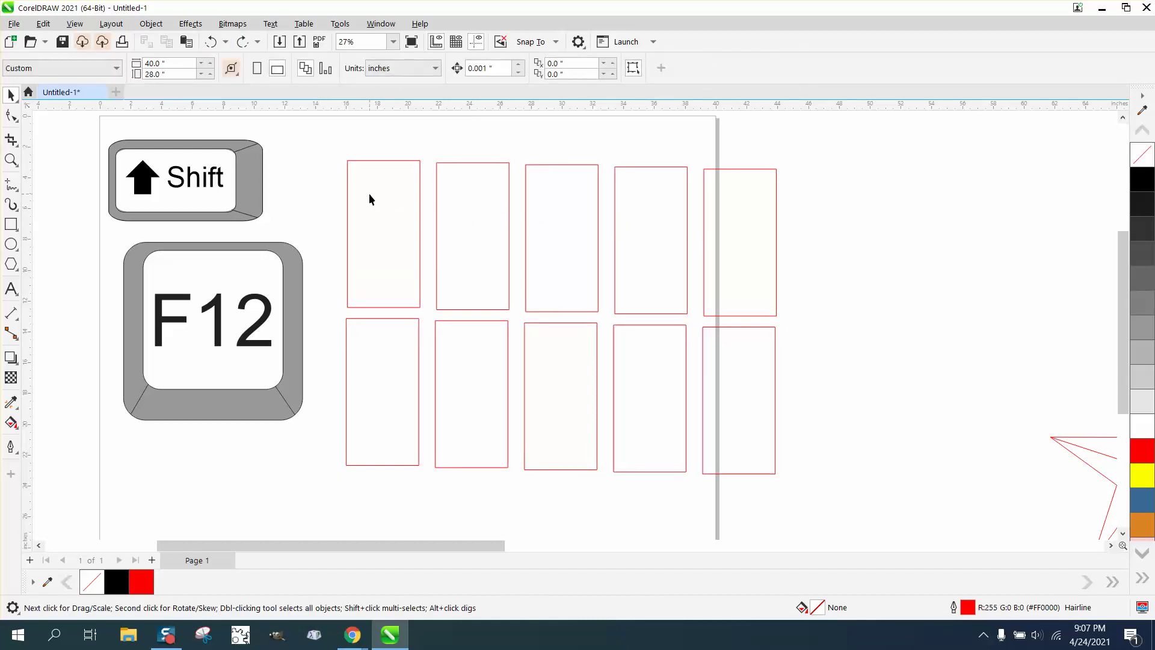
Give the top-left rectangle a 16 pt outline.
click(367, 208)
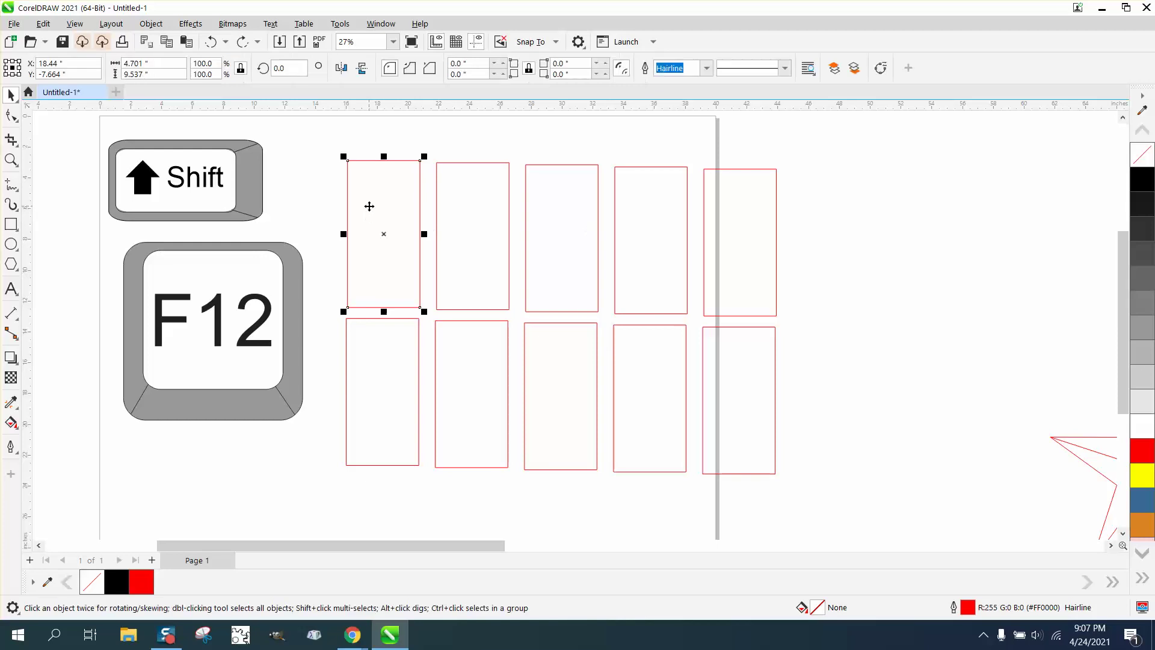
double_click(966, 608)
click(487, 265)
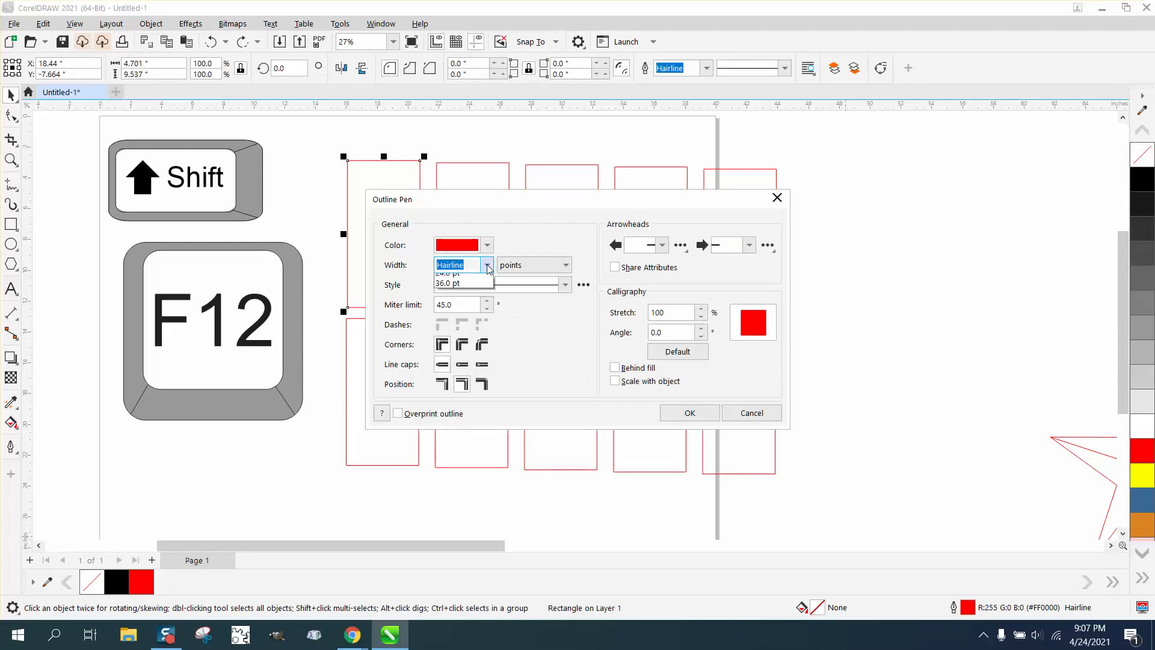
click(458, 402)
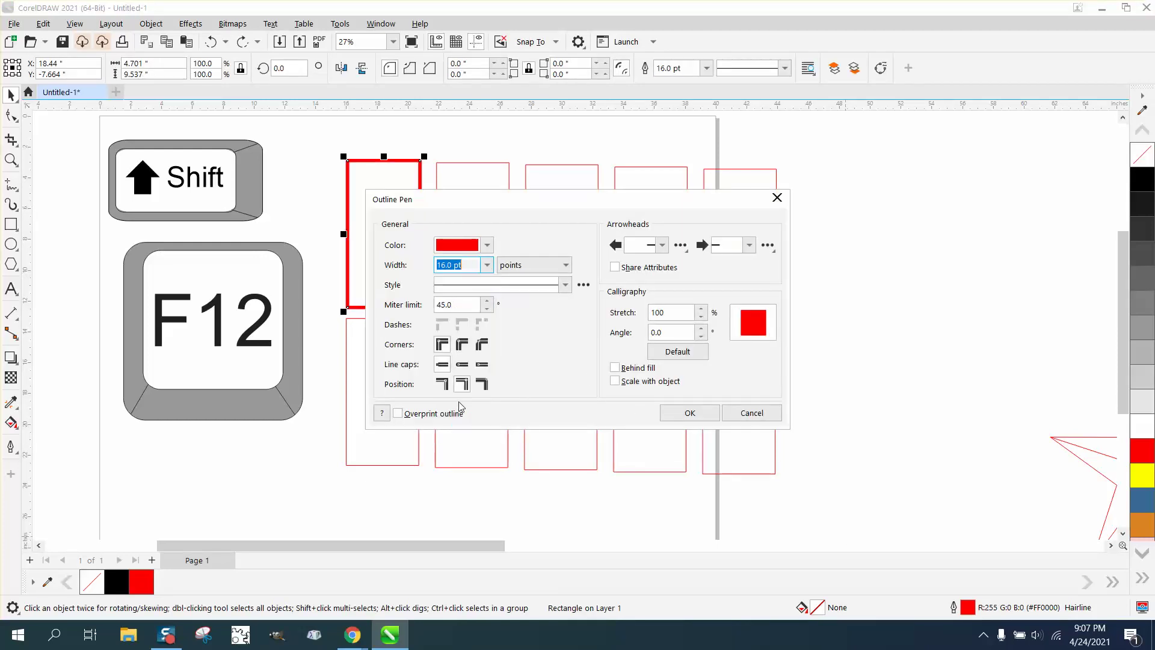
click(690, 413)
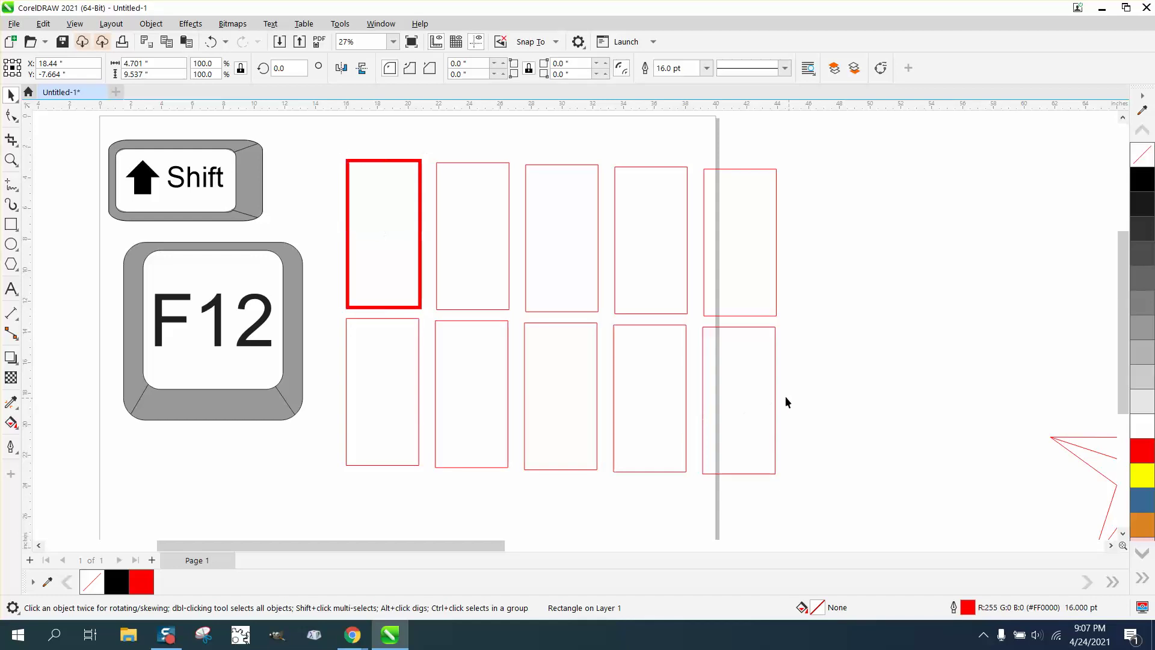
Copy its 16 pt outline onto the other nine rectangles with the Attributes Eyedropper.
click(17, 408)
click(59, 415)
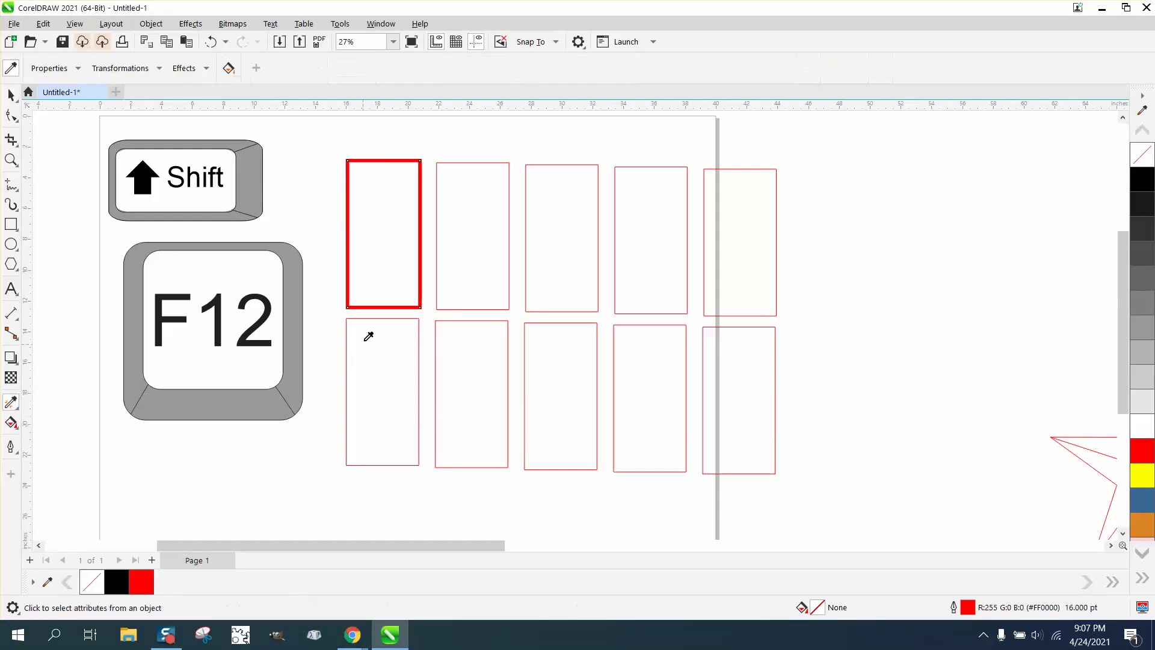
click(378, 306)
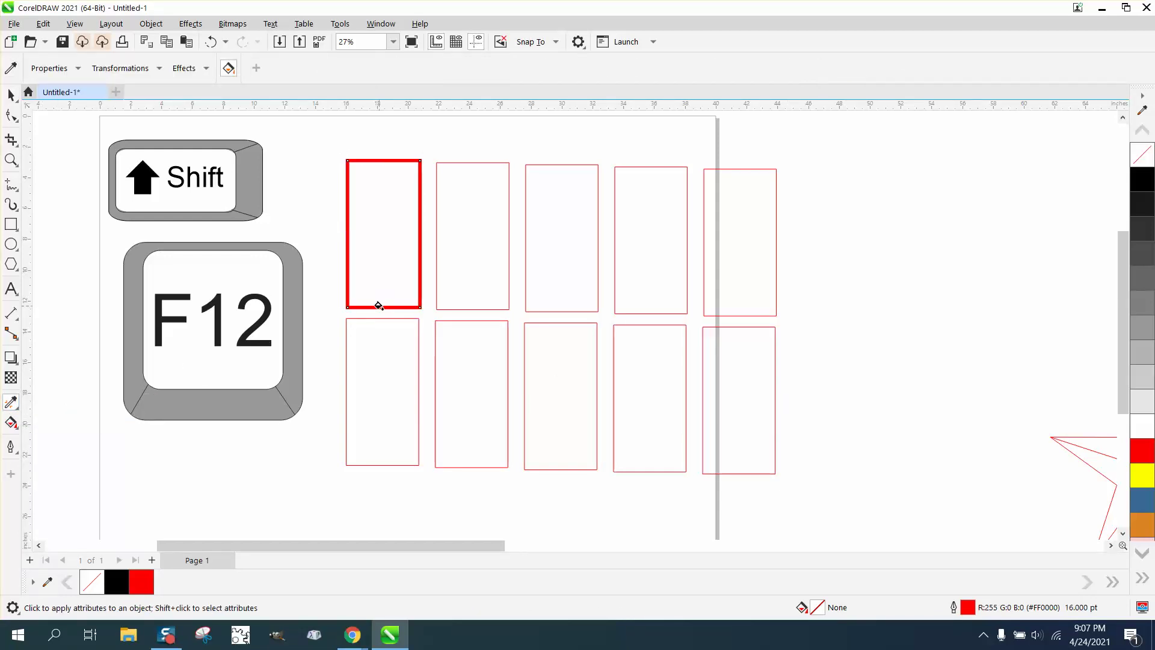
scroll(472, 304, up, 1)
click(480, 304)
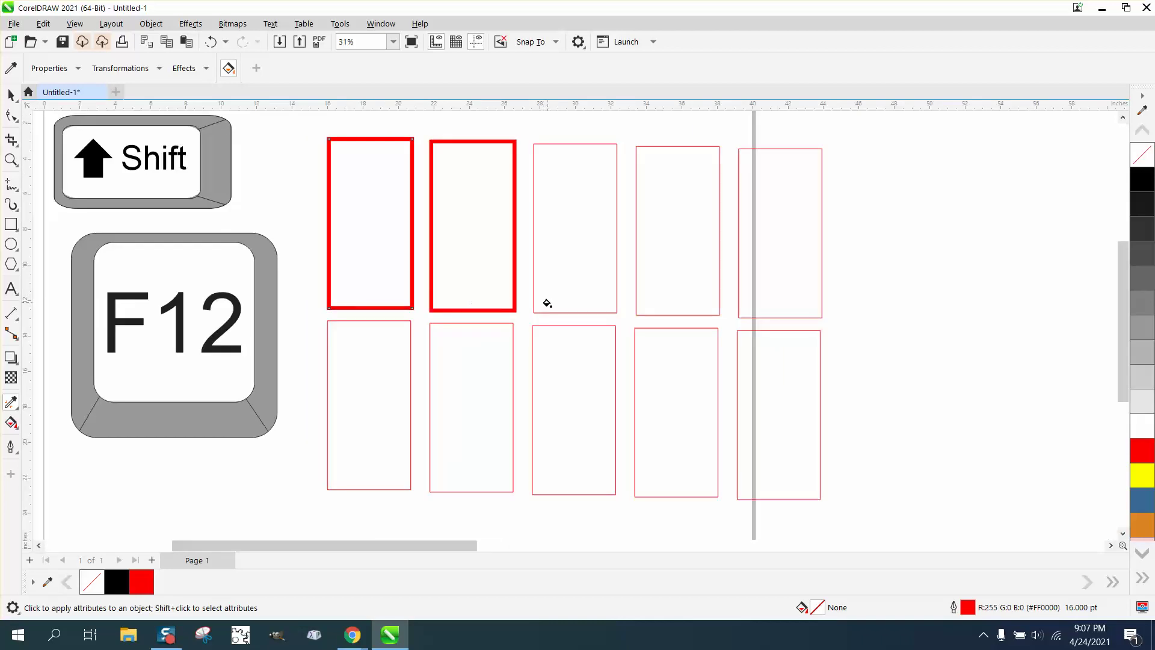
click(559, 368)
click(674, 367)
click(772, 285)
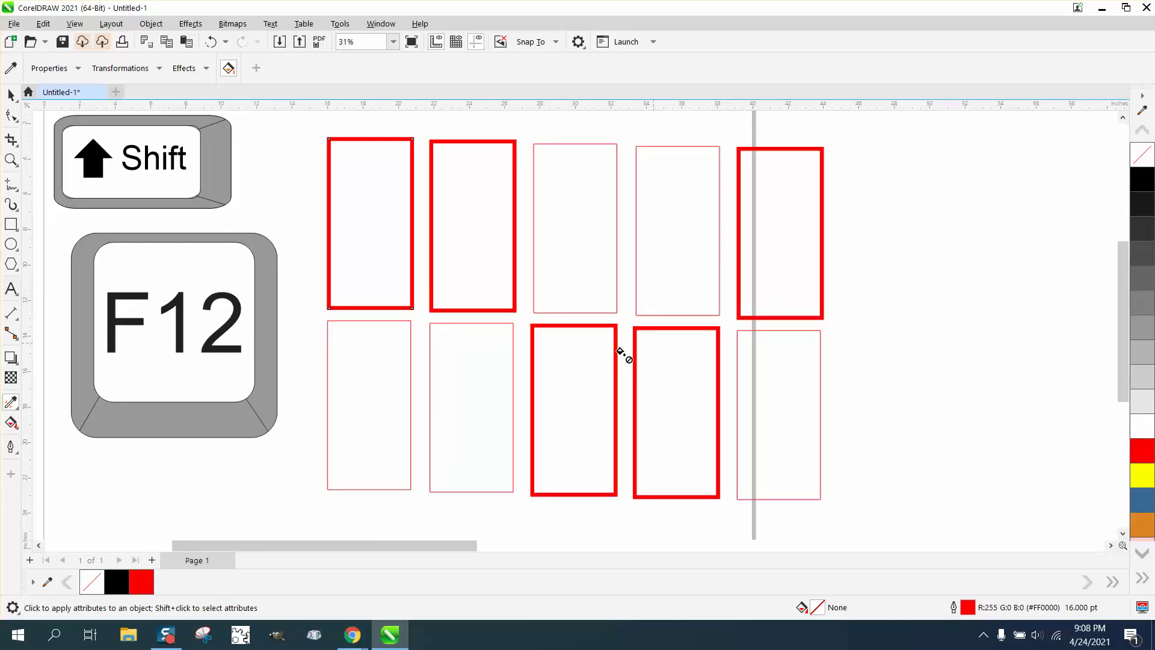
click(368, 368)
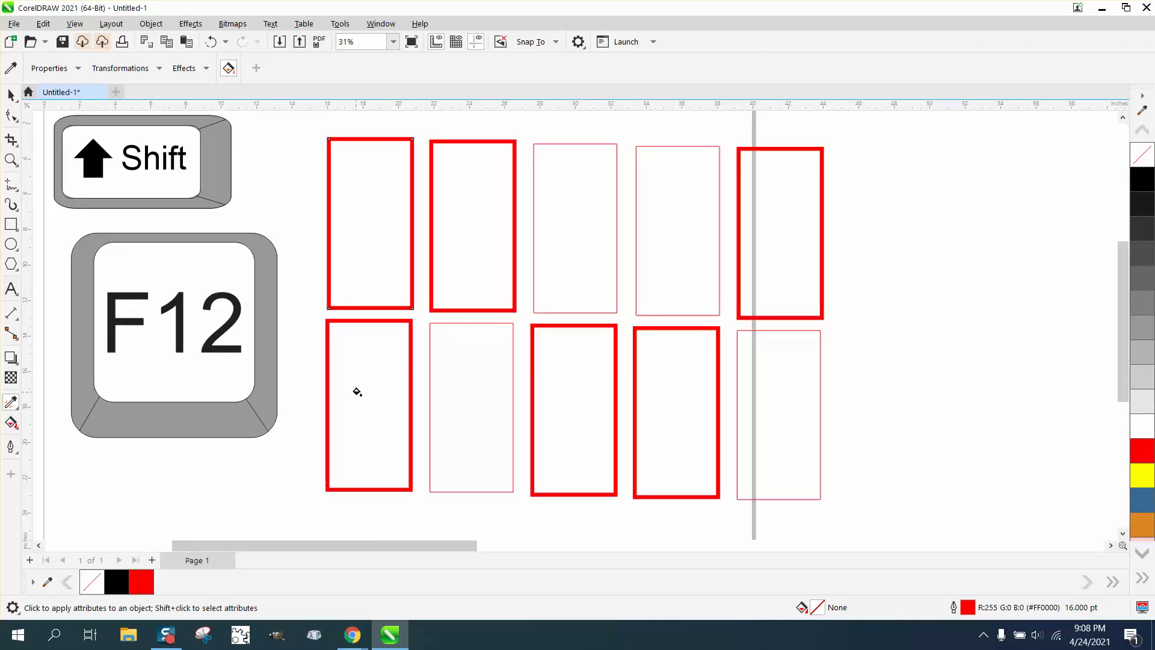
click(461, 377)
click(581, 272)
click(688, 296)
click(782, 381)
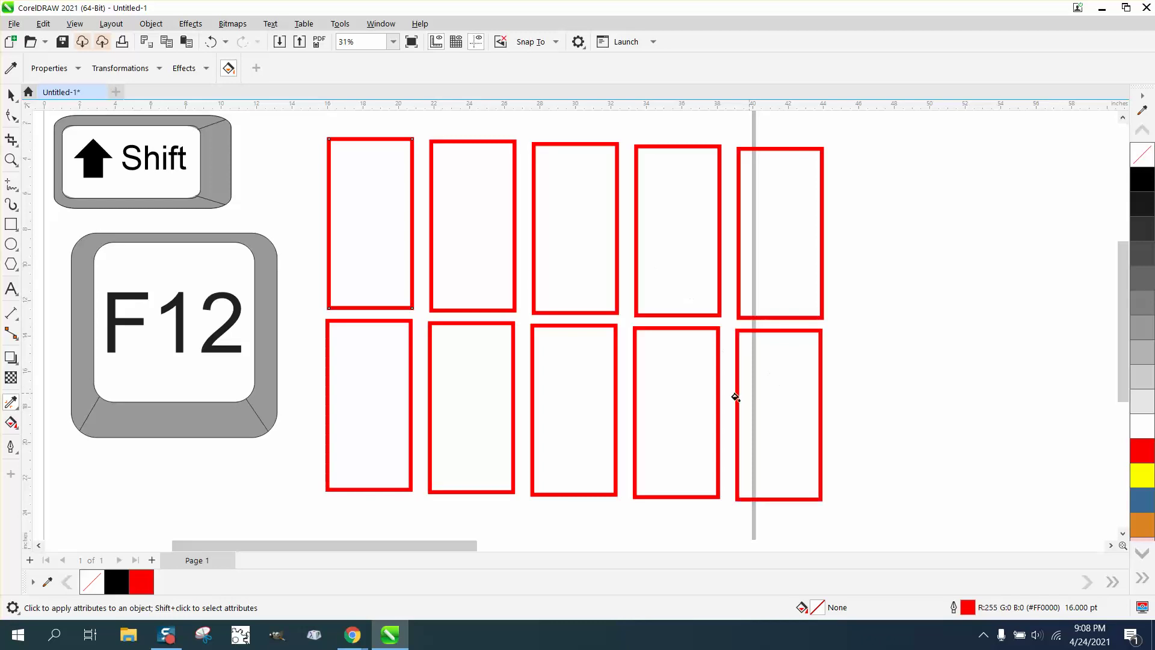
Make the top-left rectangle's outline black and set the eyedropper to copy object attributes.
key(space)
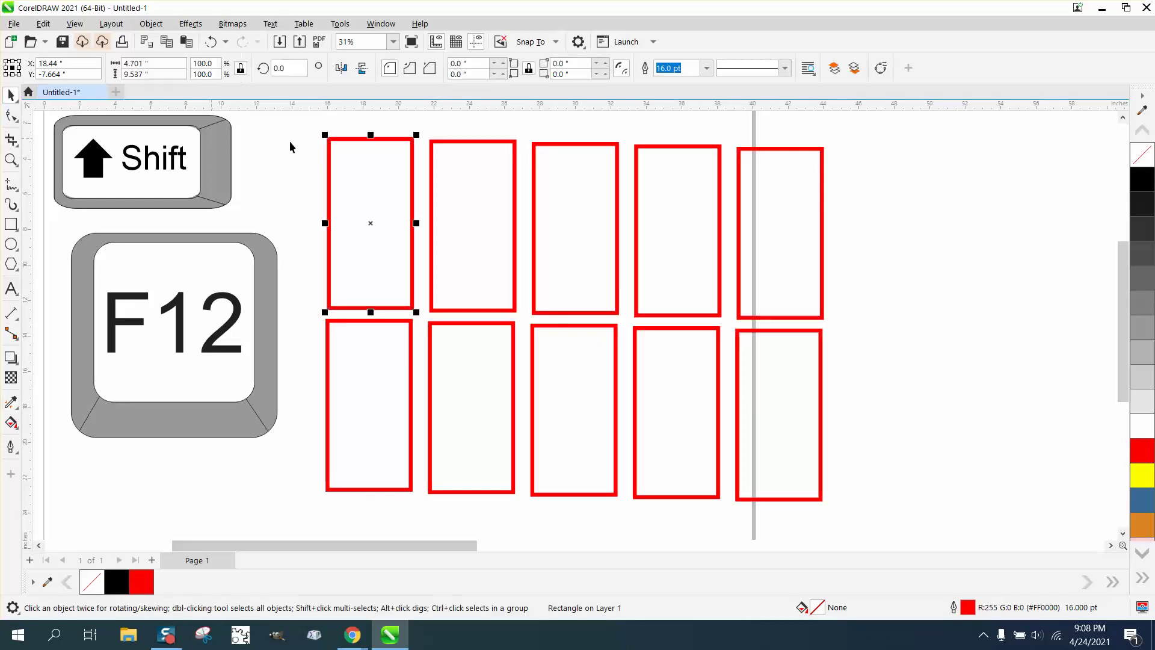
right_click(1143, 179)
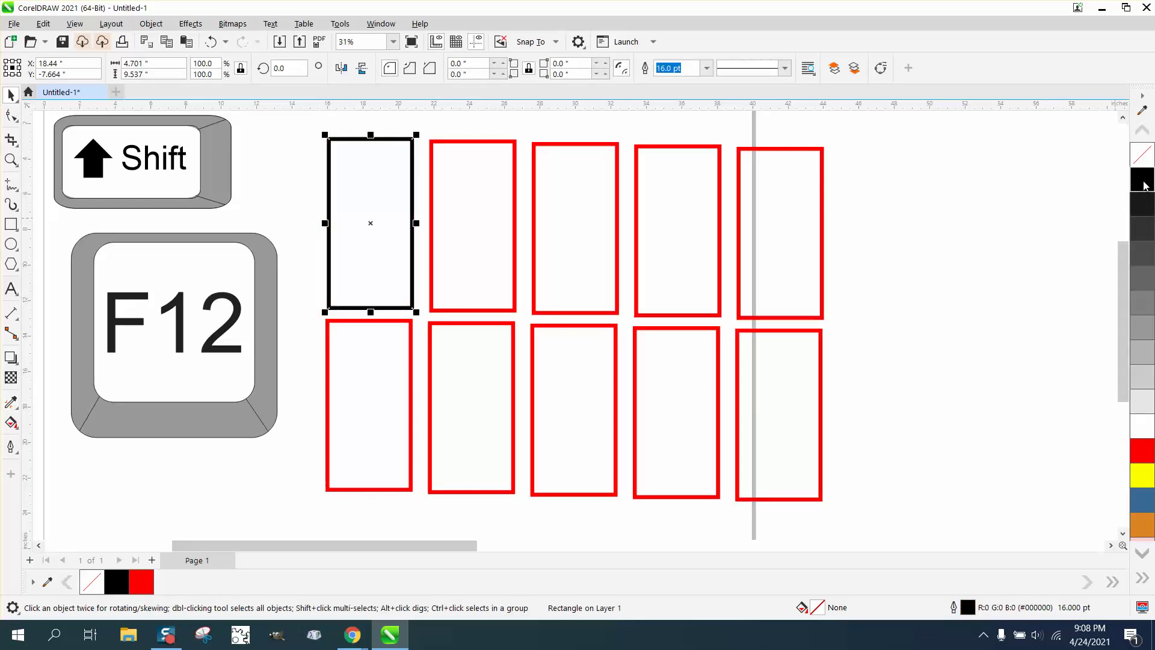
click(12, 403)
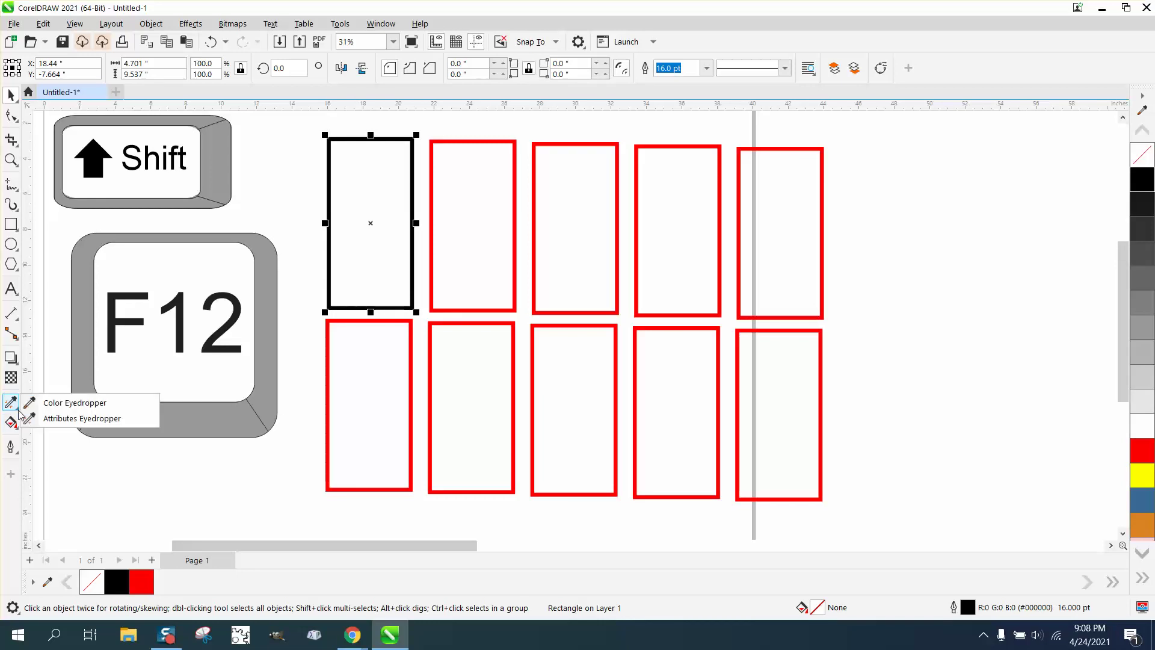
click(50, 418)
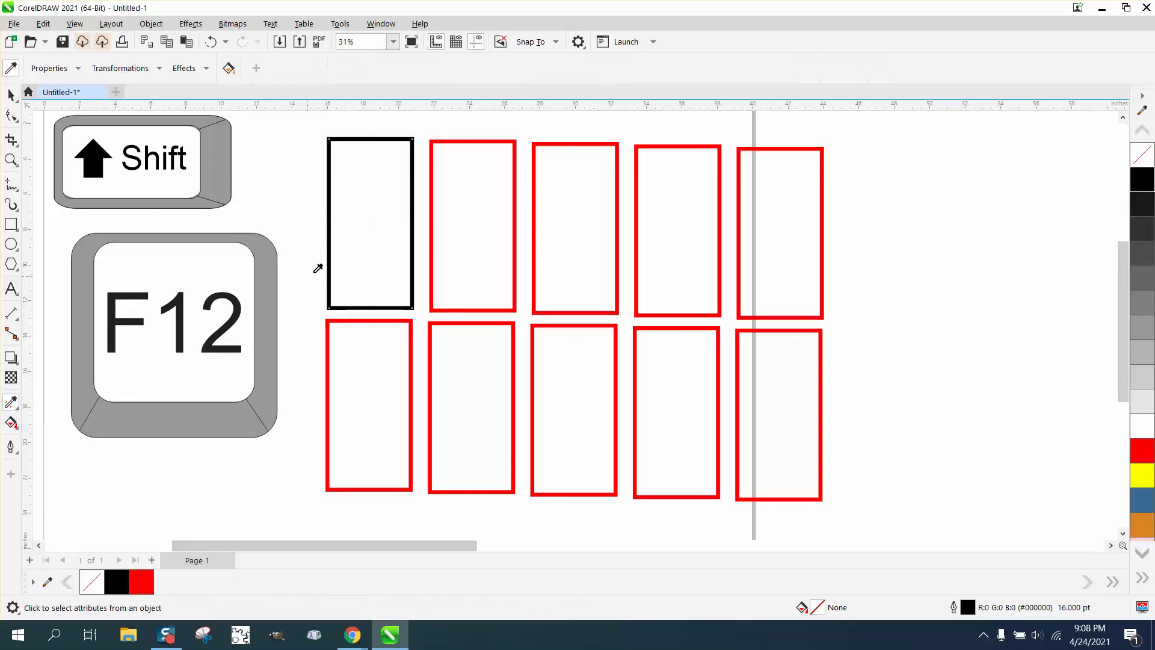
Copy the top-left rectangle's black outline onto the other nine rectangles with the Attributes Eyedropper.
click(341, 252)
click(450, 247)
click(559, 243)
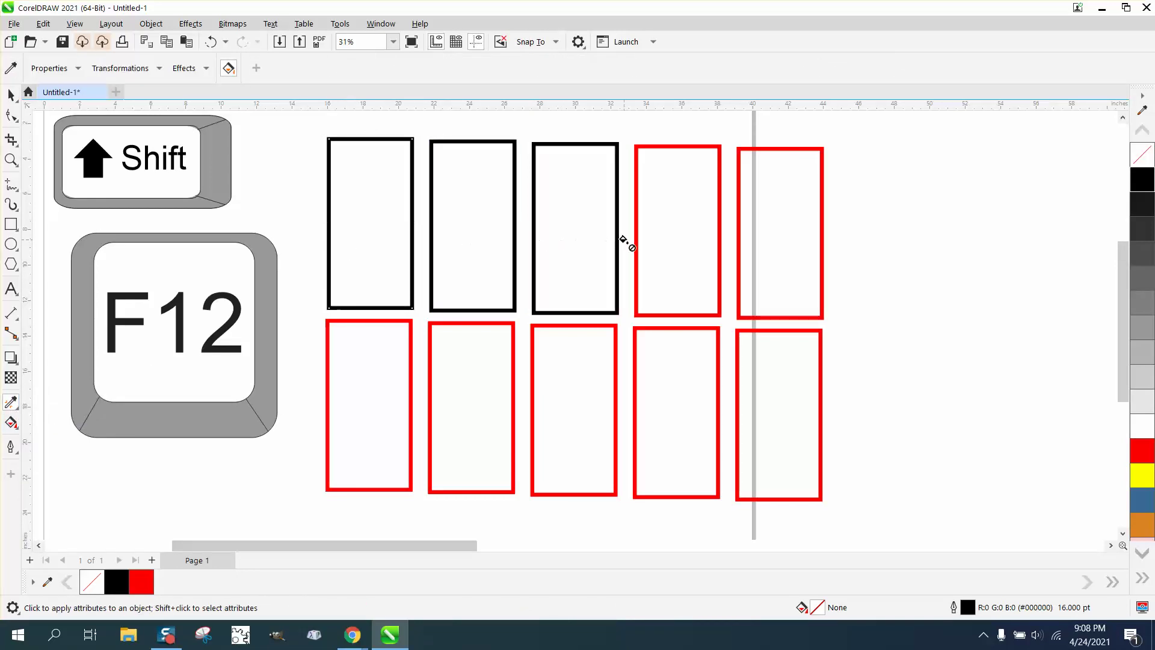
click(647, 247)
click(591, 377)
click(675, 372)
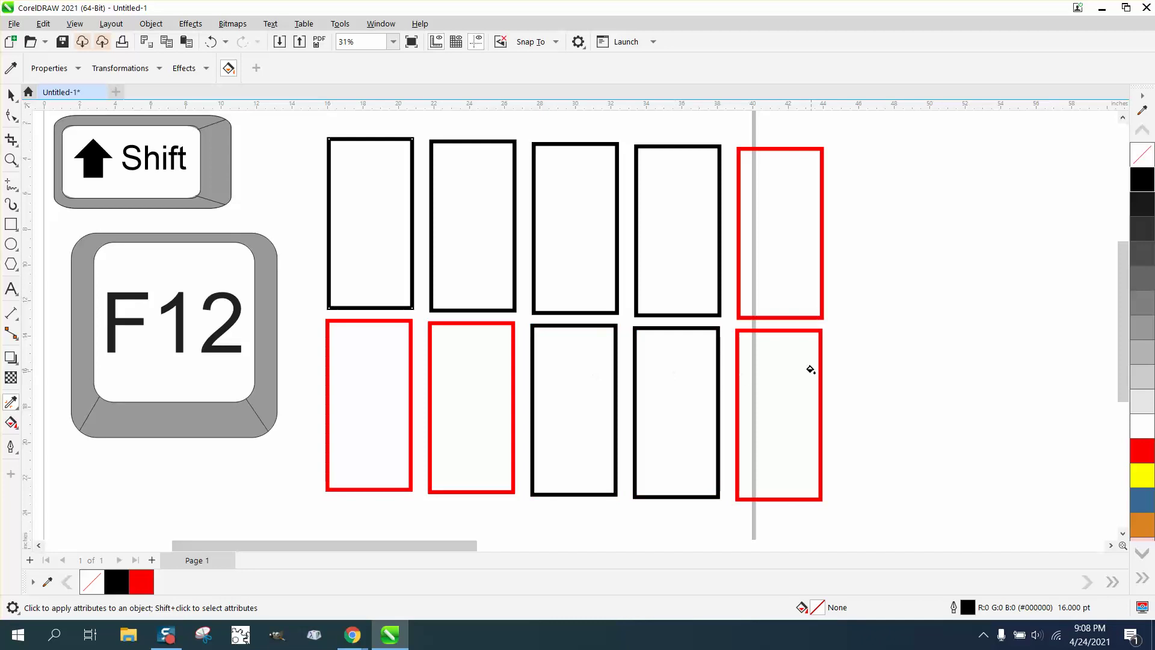
click(808, 370)
click(372, 371)
click(447, 370)
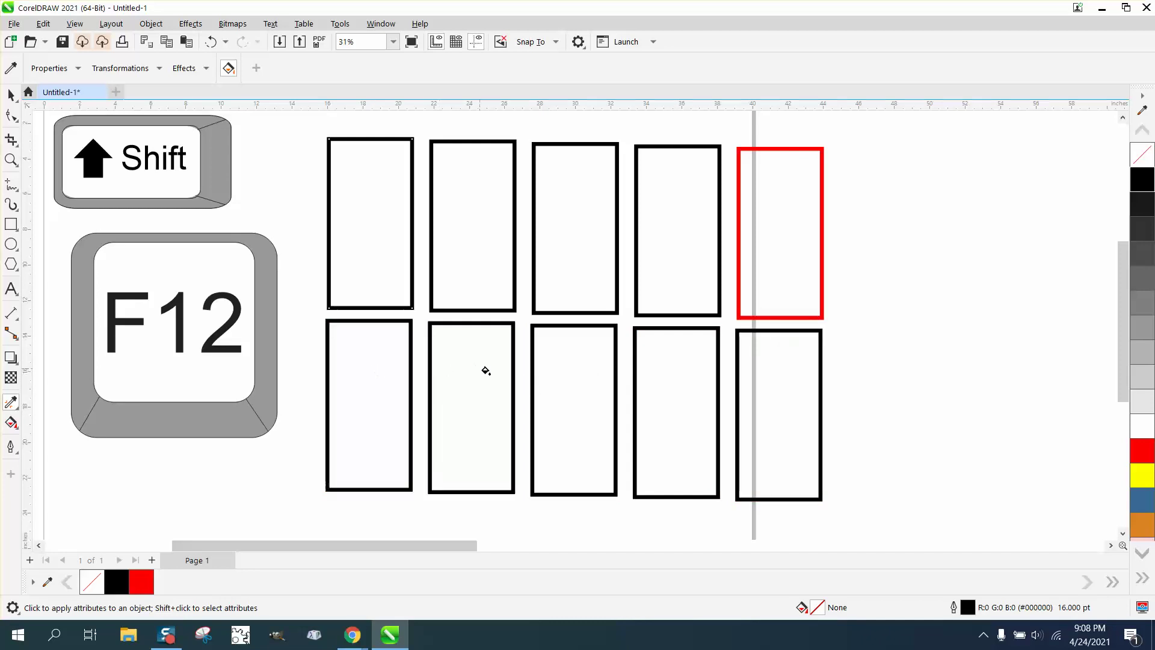
click(804, 246)
scroll(382, 291, down, 1)
scroll(382, 291, down, 2)
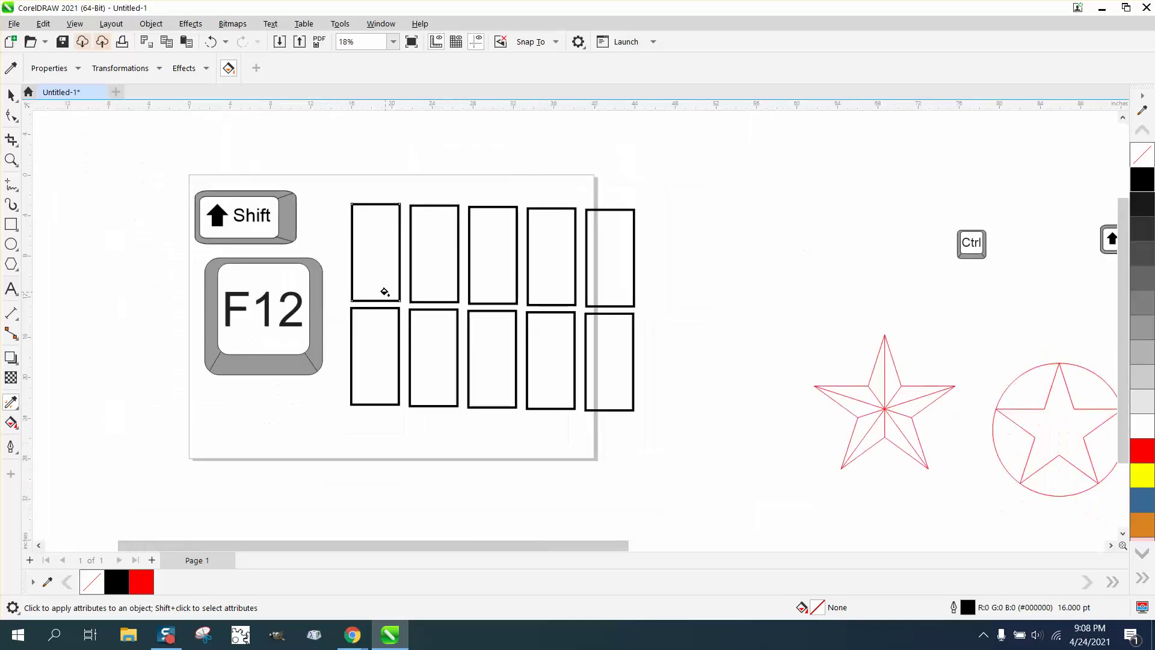